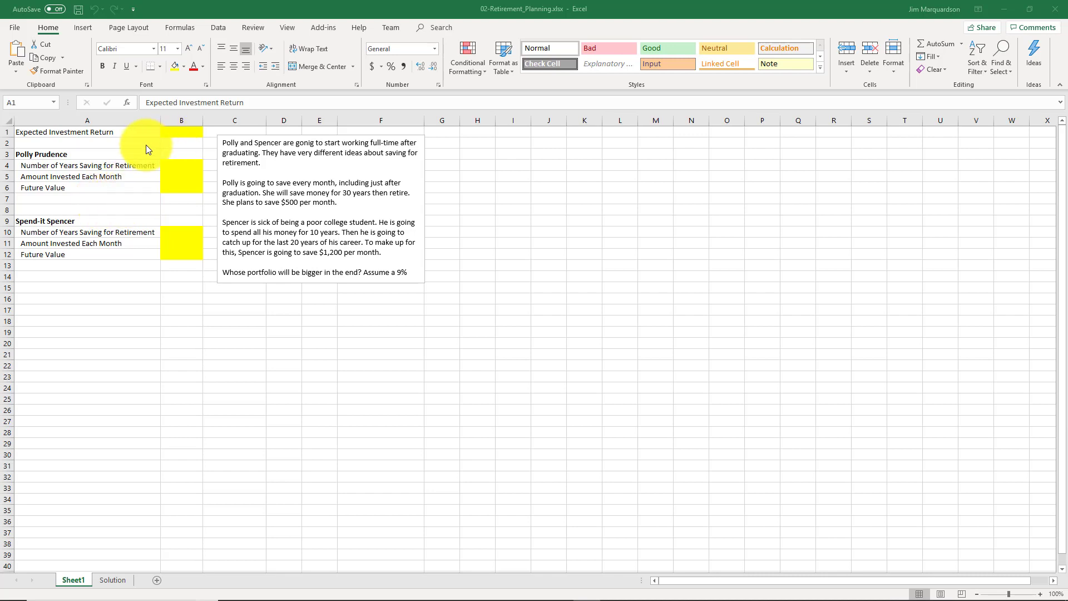
Enter 10% as the expected investment return in cell B1
{"action": "left_click", "coordinate": [128, 143]}
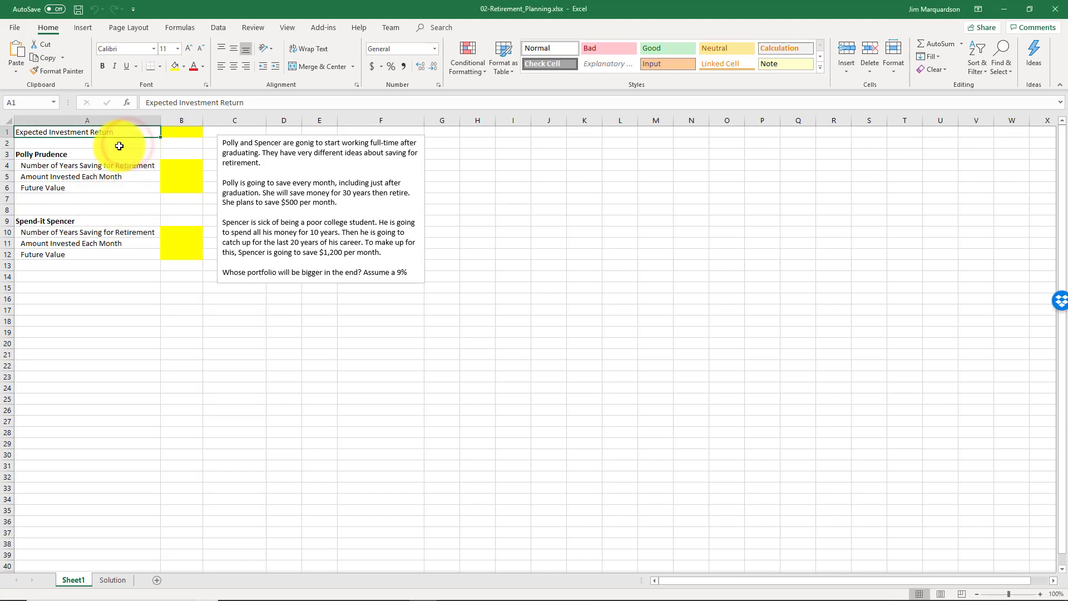
{"action": "key", "text": "Right"}
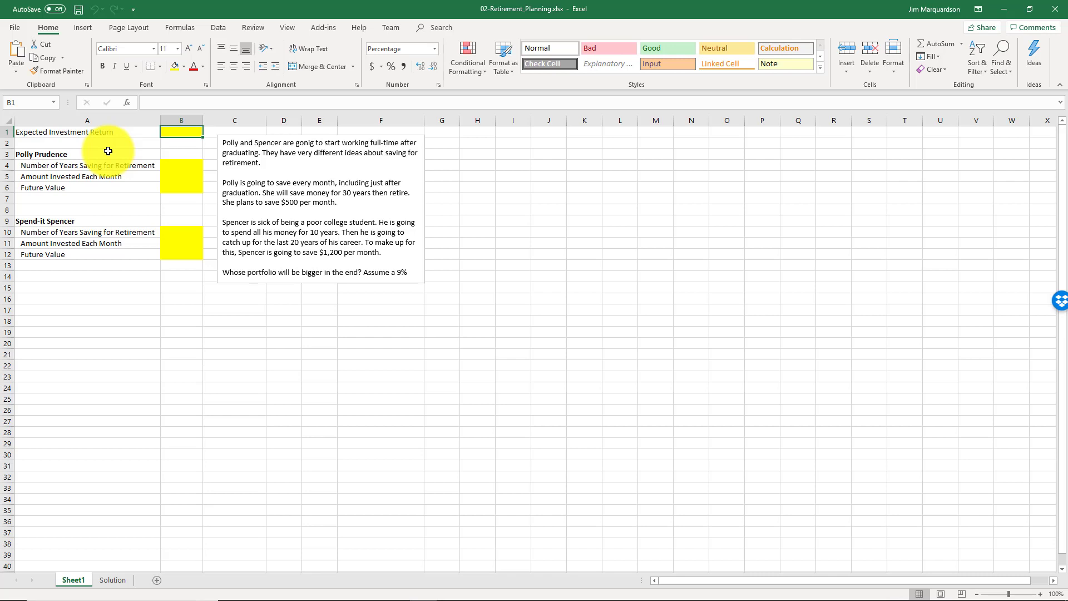
{"action": "type", "text": "10"}
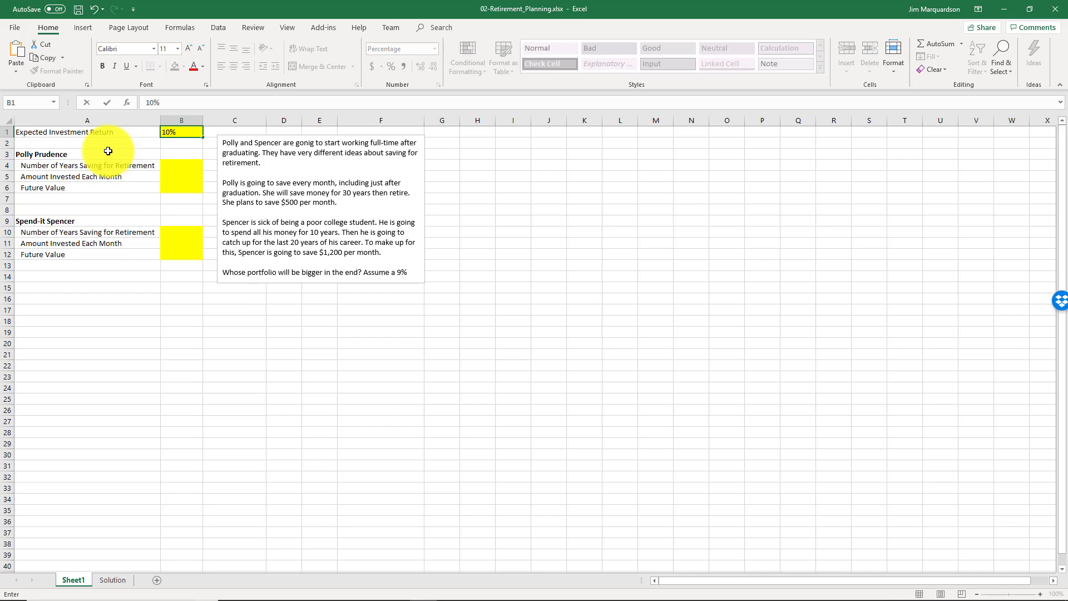
{"action": "key", "text": "Return"}
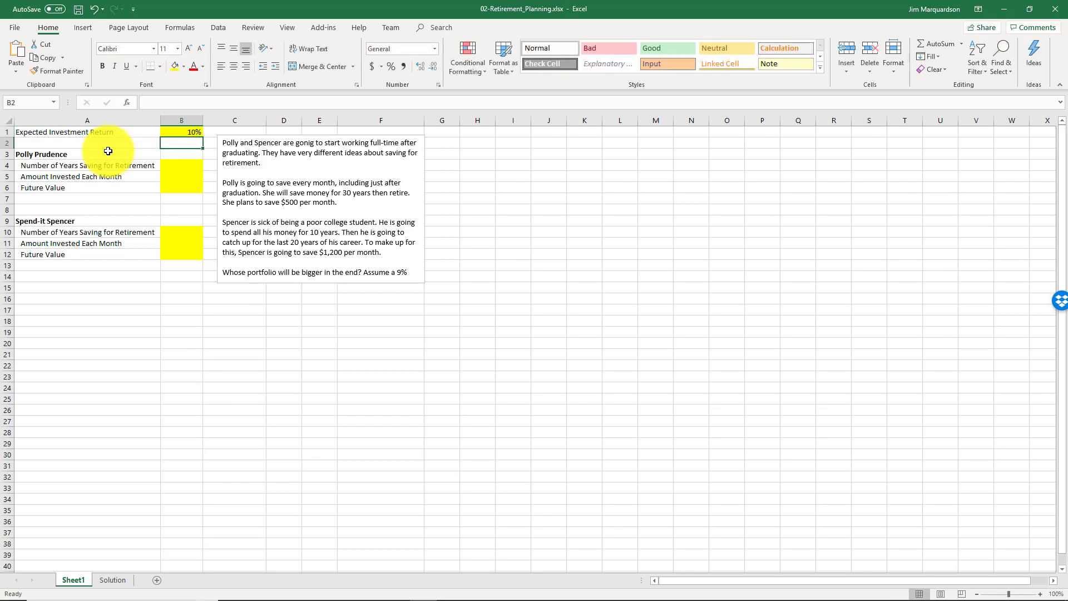
Set the expected investment return in cell B1 to 9%
{"action": "key", "text": "Up"}
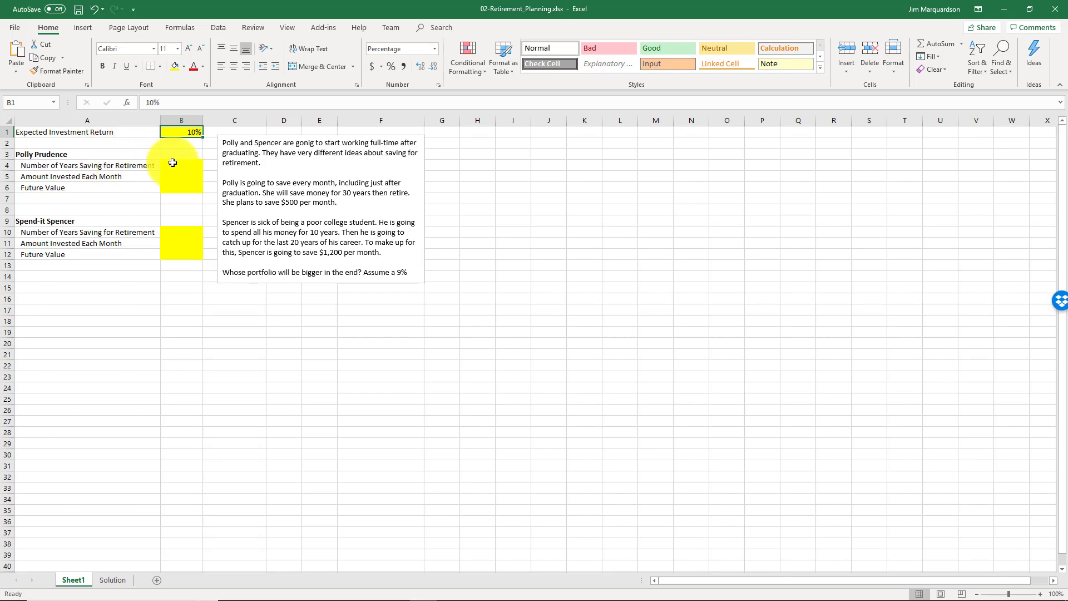
{"action": "type", "text": "9"}
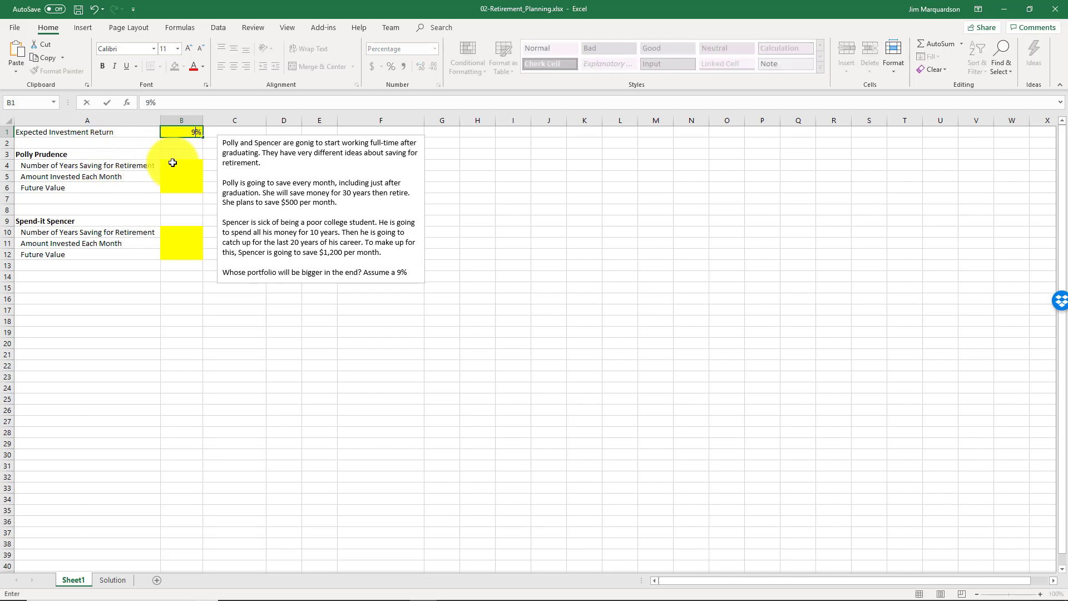
{"action": "key", "text": "Return"}
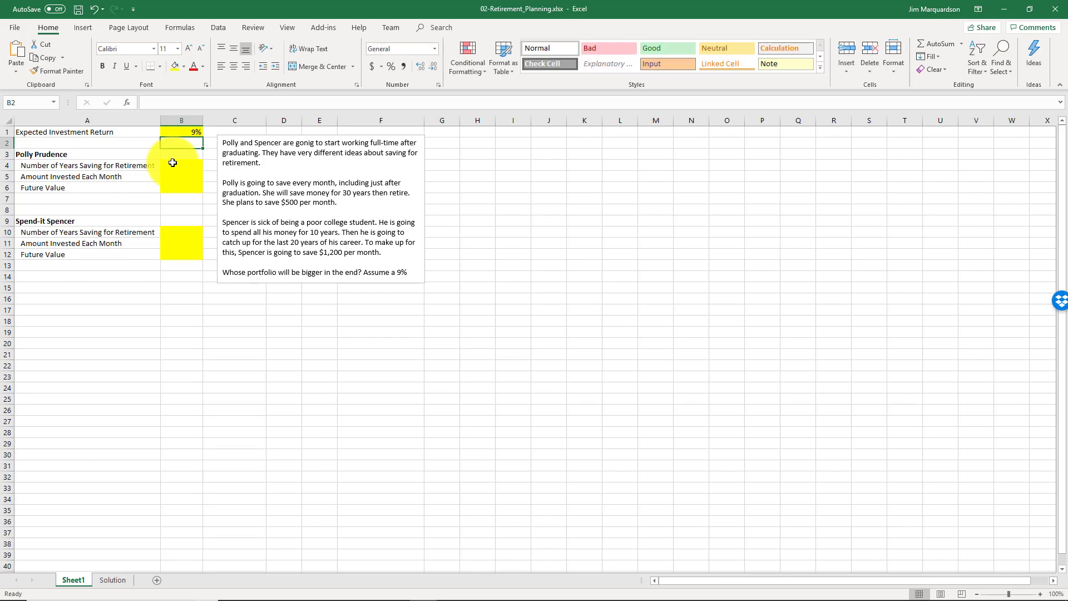
For the first saver, enter 30 years of saving in B4 and a monthly investment of -500 in B5
{"action": "left_click", "coordinate": [190, 144]}
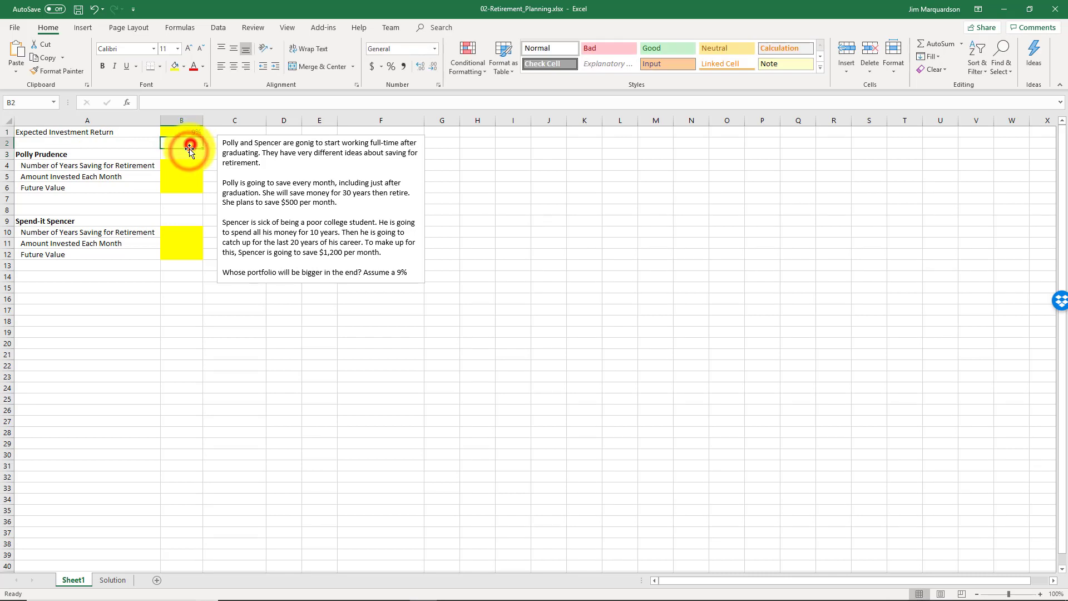
{"action": "left_click", "coordinate": [188, 164]}
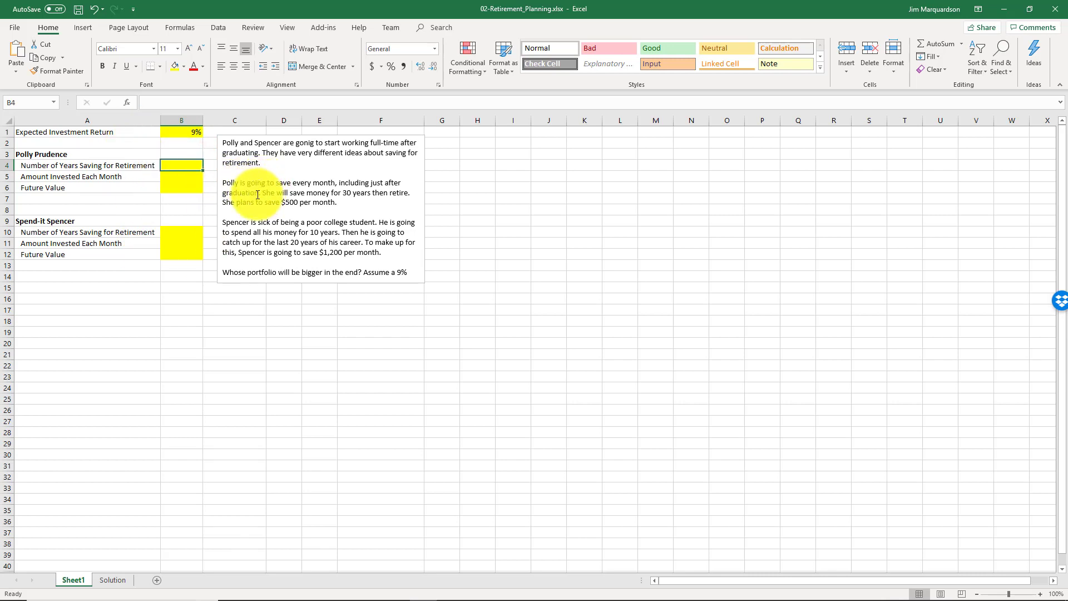
{"action": "left_click", "coordinate": [187, 168]}
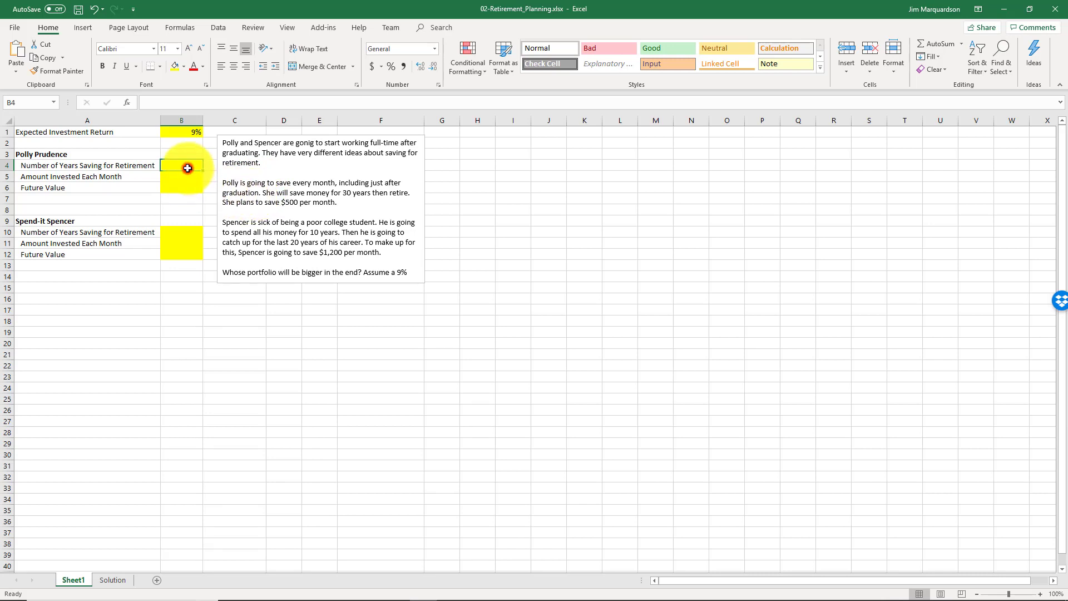
{"action": "type", "text": "30"}
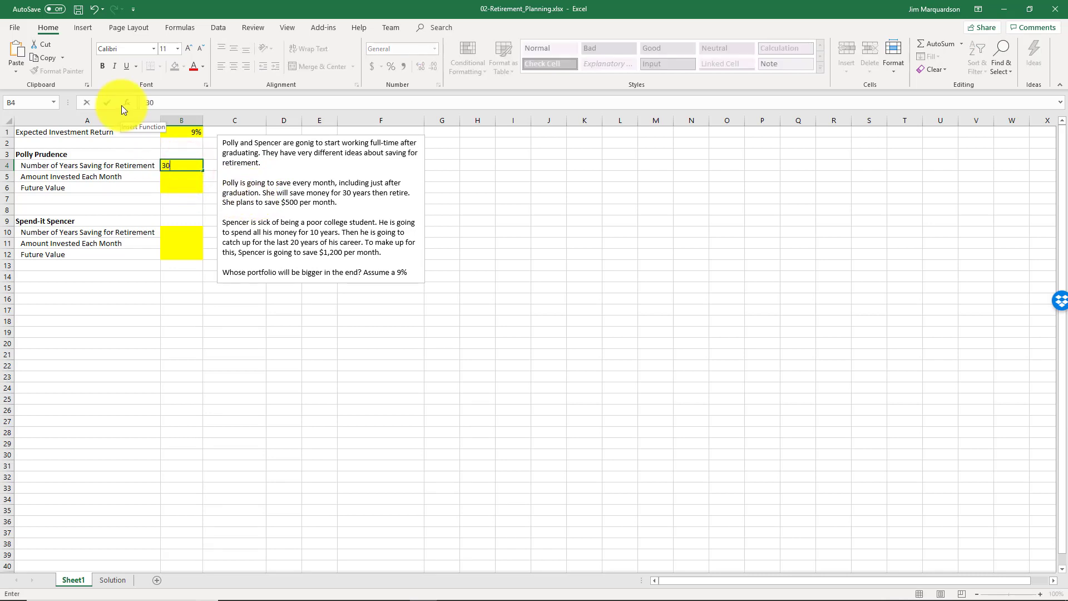
{"action": "key", "text": "Return"}
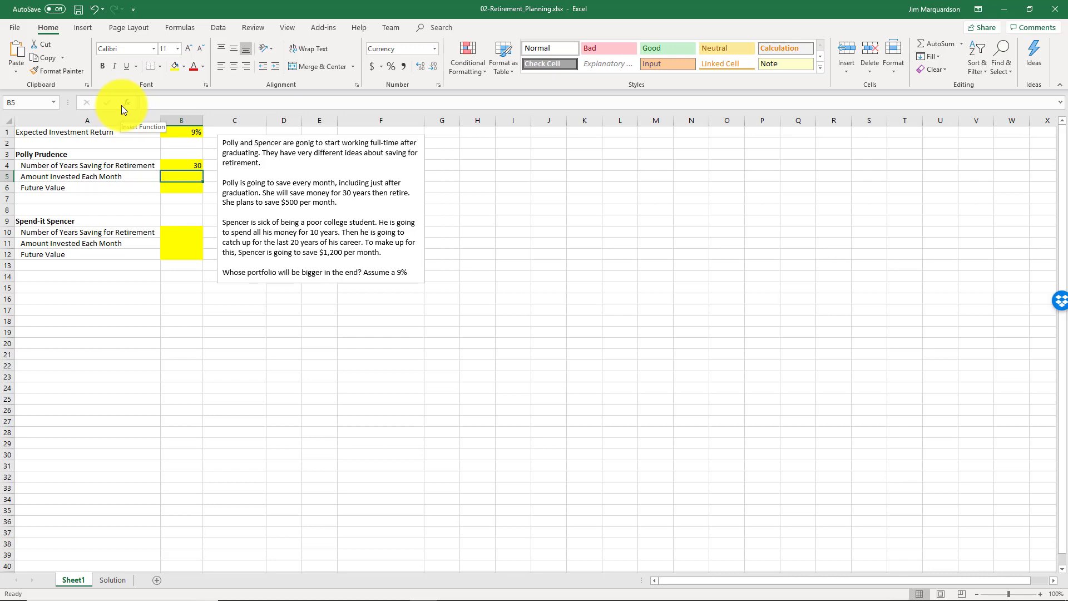
{"action": "type", "text": "-"}
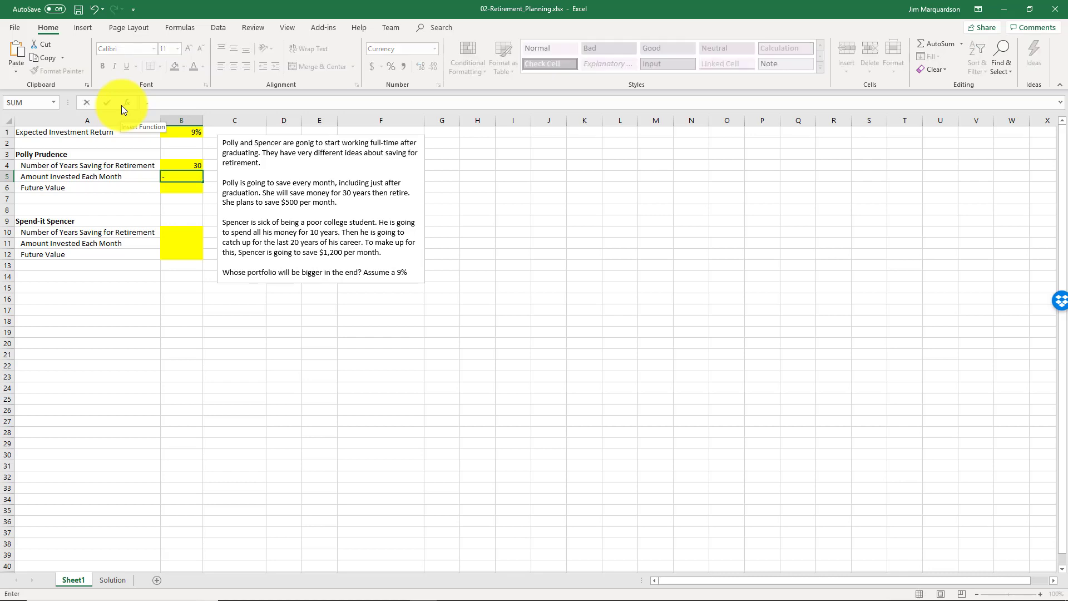
{"action": "type", "text": "500"}
{"action": "key", "text": "Return"}
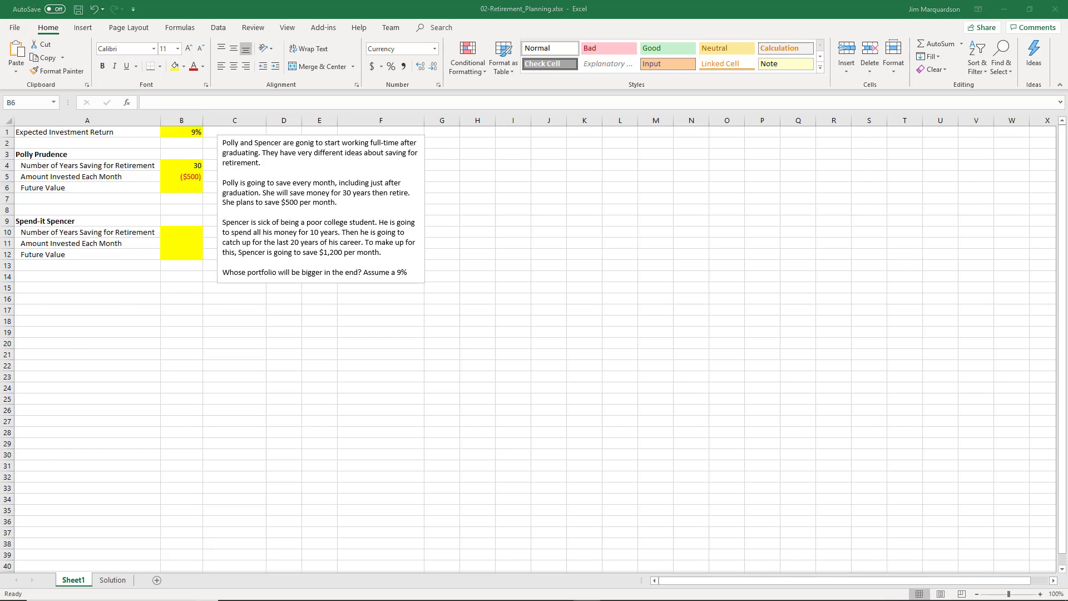
Calculate the first saver's future value in B6 with the formula =FV(B1/12,B4*12,B5)
{"action": "left_click", "coordinate": [182, 188]}
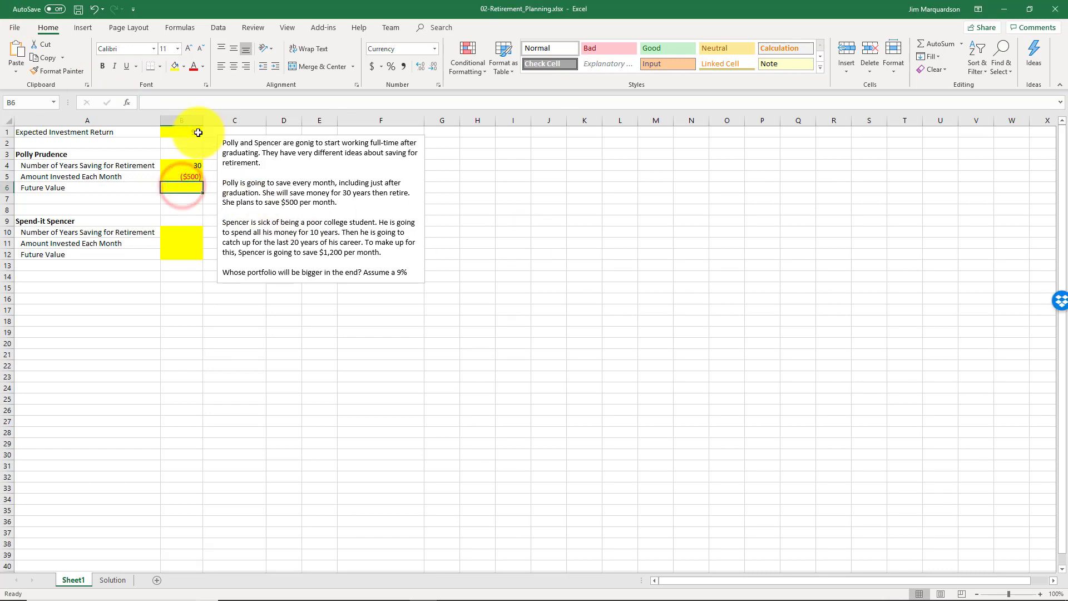
{"action": "left_click", "coordinate": [203, 102]}
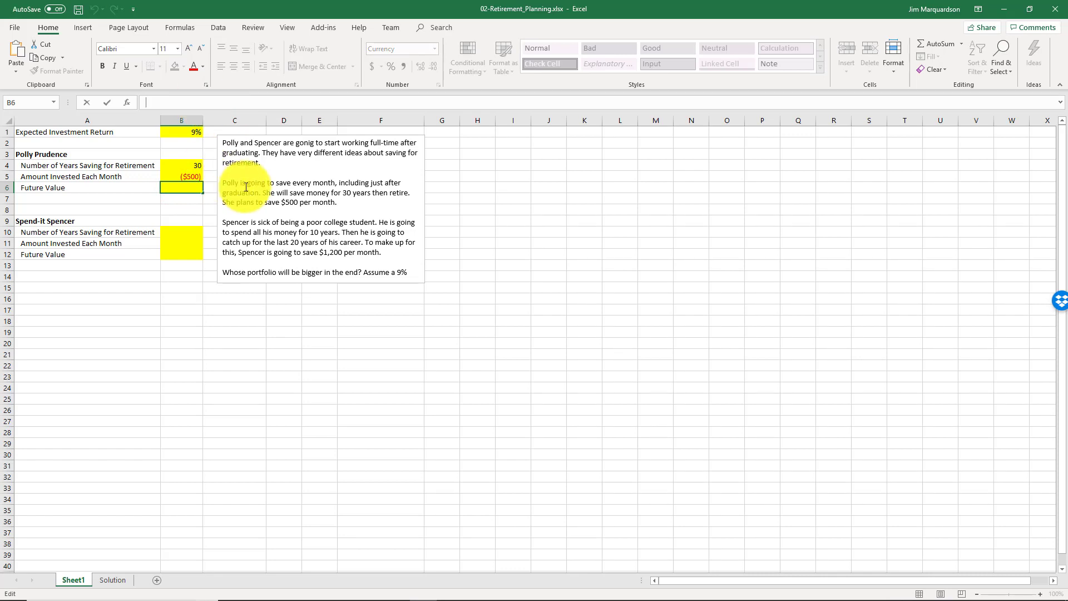
{"action": "left_click", "coordinate": [188, 189]}
{"action": "type", "text": "="}
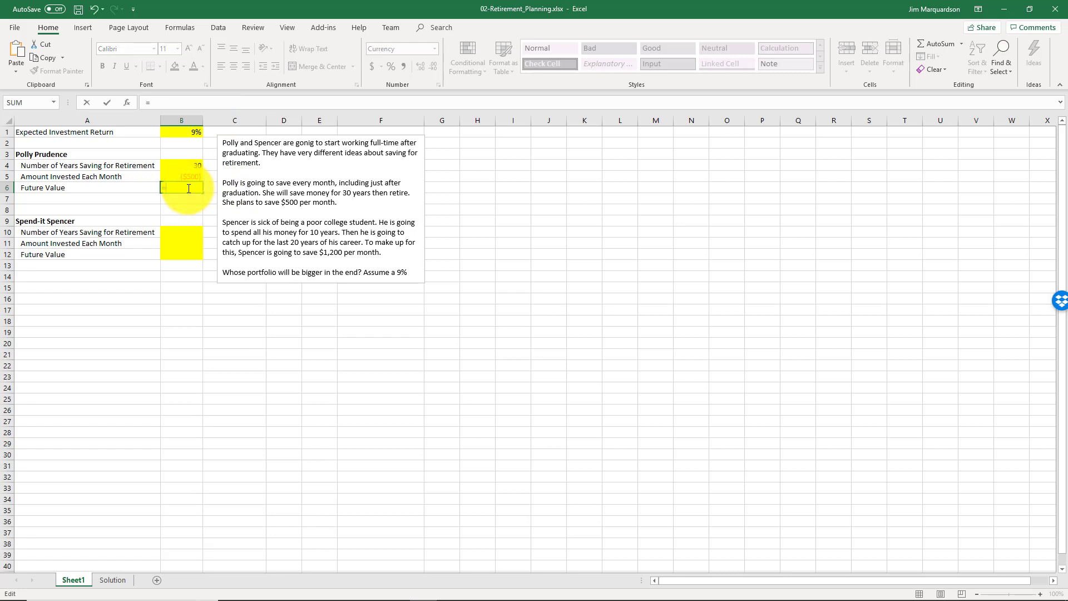
{"action": "type", "text": "fv"}
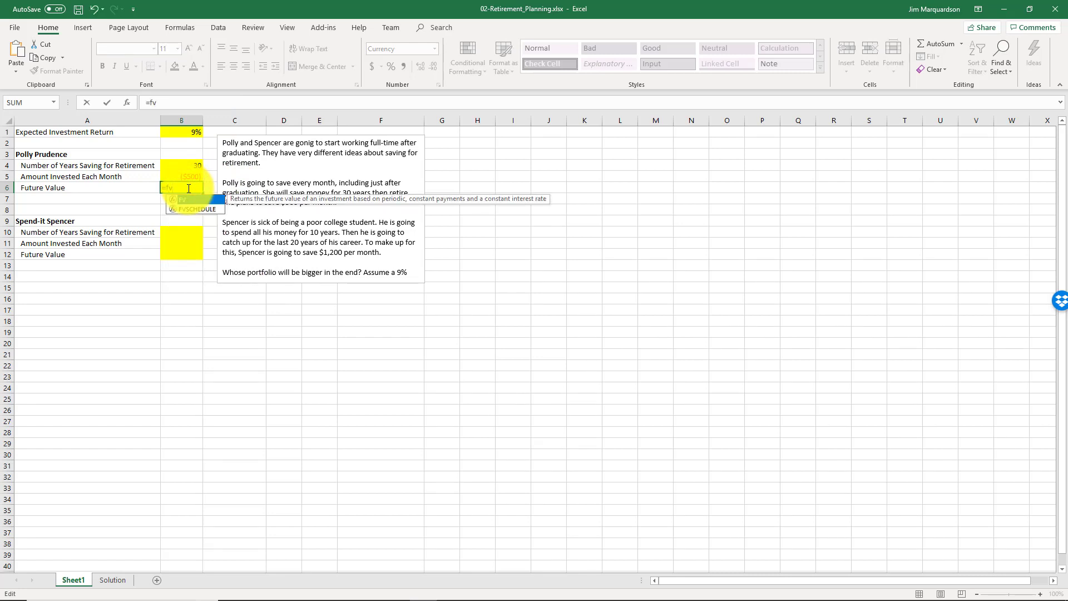
{"action": "type", "text": "("}
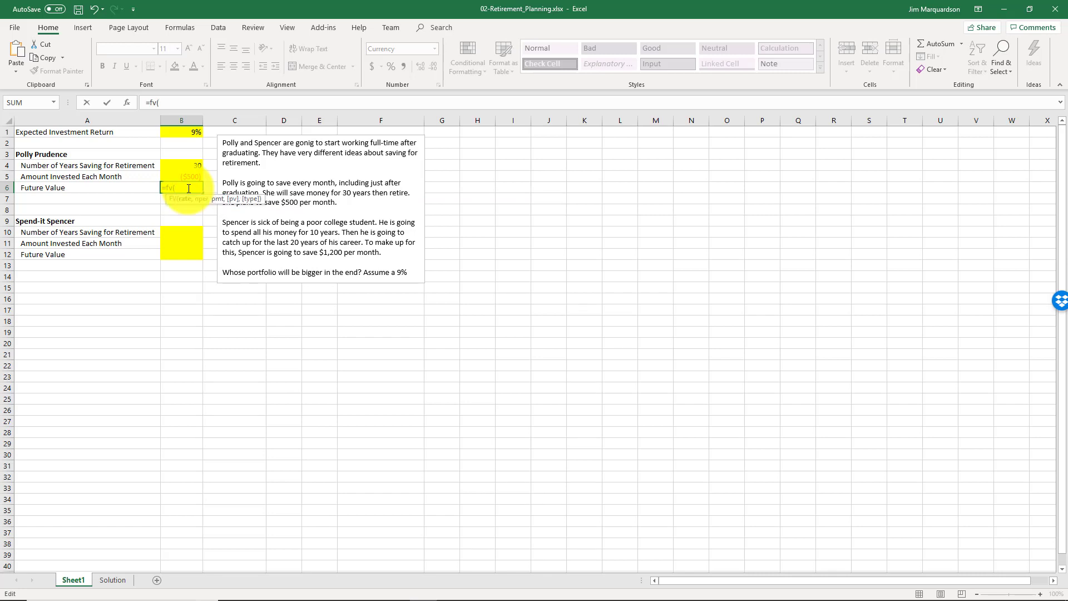
{"action": "left_click", "coordinate": [185, 133]}
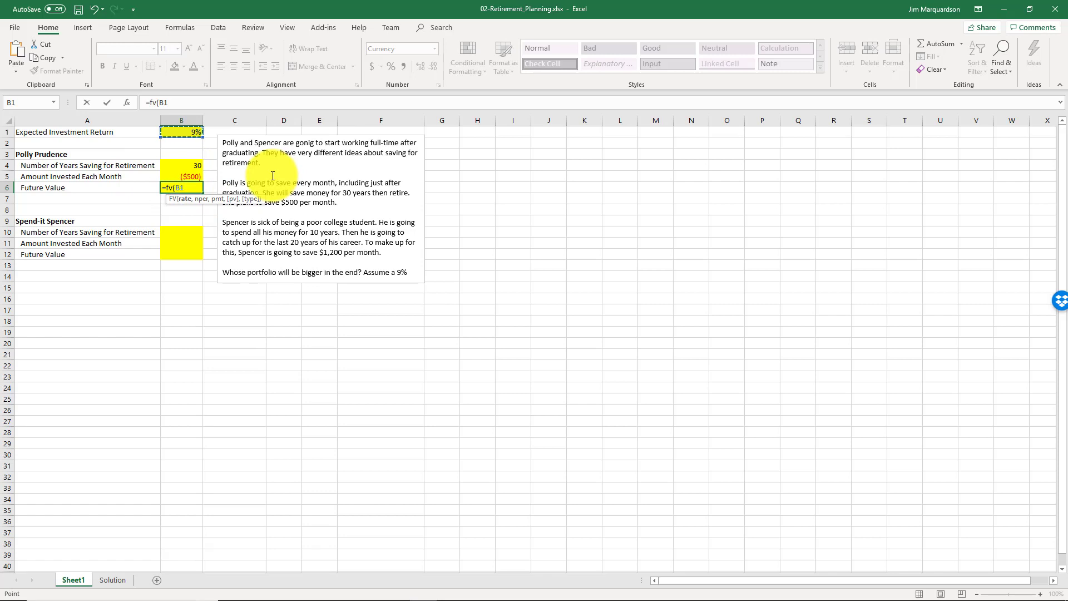
{"action": "type", "text": "/12,"}
{"action": "left_click", "coordinate": [191, 166]}
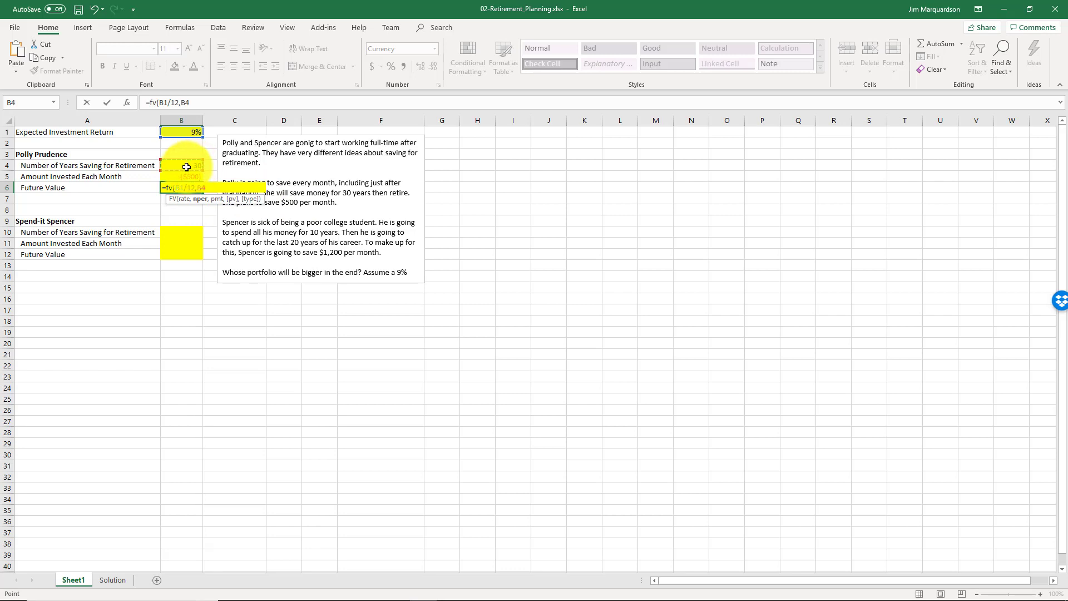
{"action": "type", "text": "*12,"}
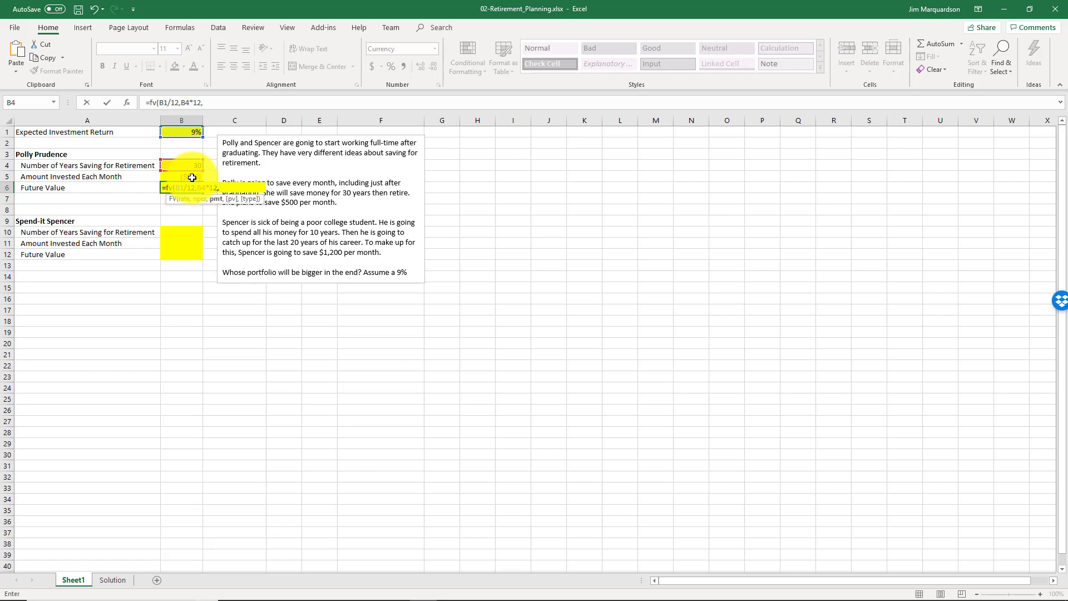
{"action": "left_click", "coordinate": [192, 178]}
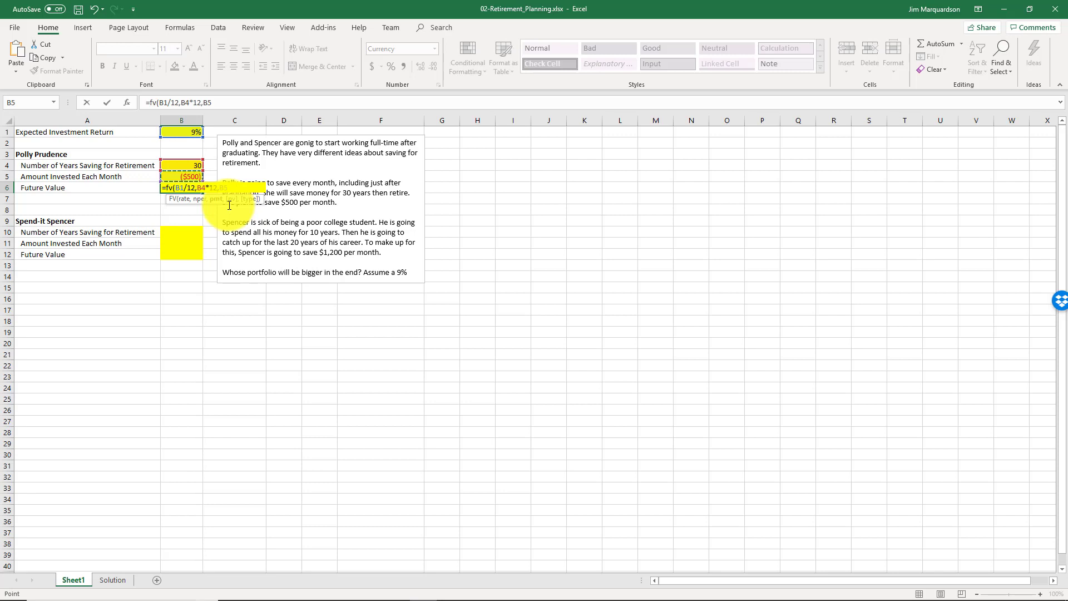
{"action": "type", "text": ")"}
{"action": "key", "text": "Return"}
{"action": "key", "text": "Up"}
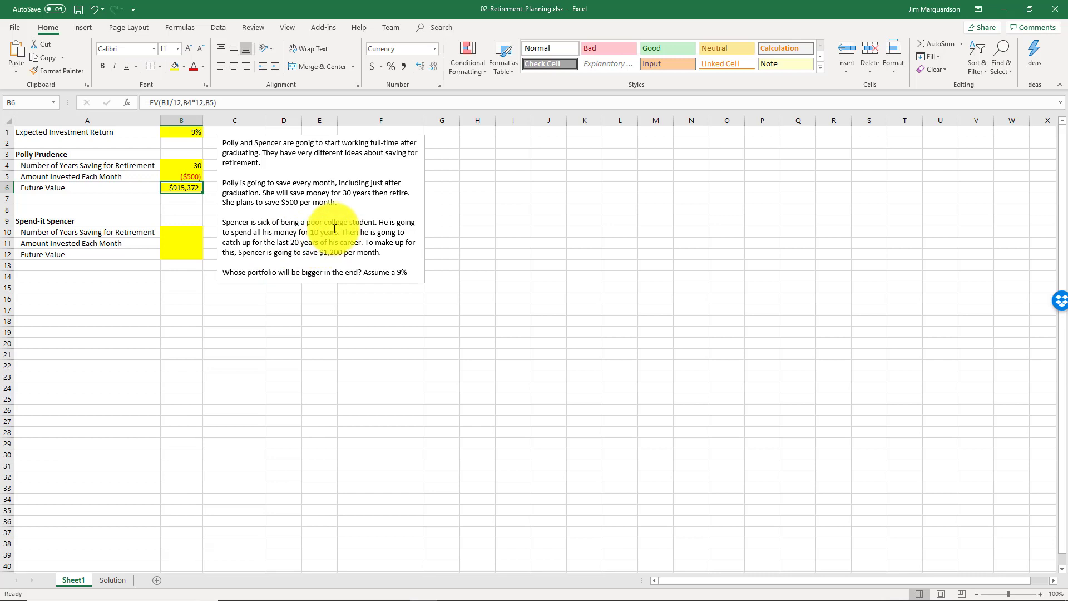
For the second saver, enter 20 years of saving in B10 and a monthly investment of -1200 in B11
{"action": "left_click", "coordinate": [185, 234]}
{"action": "type", "text": "20"}
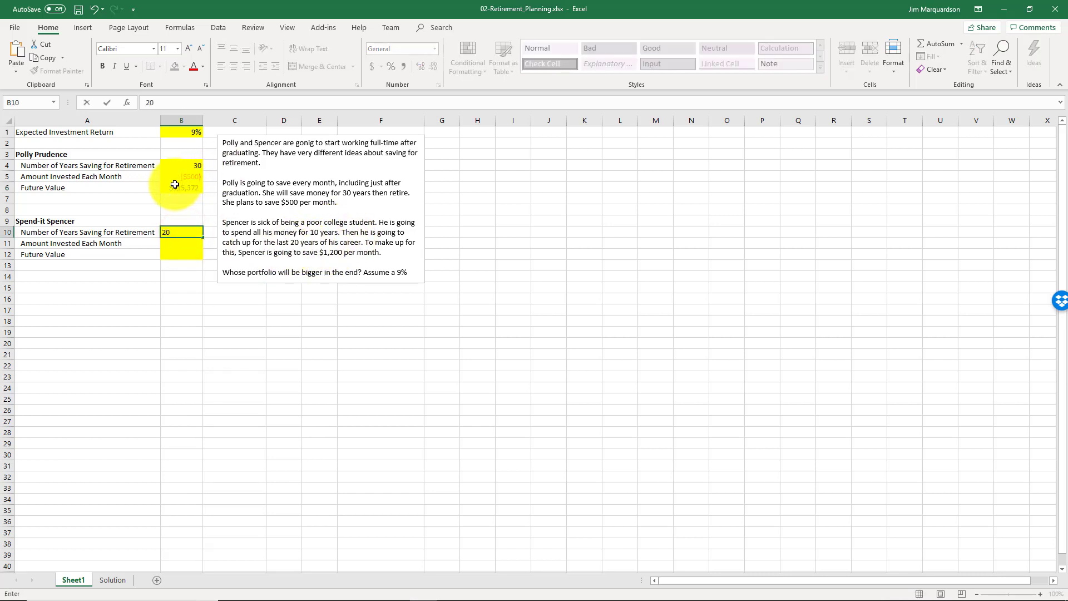
{"action": "key", "text": "Return"}
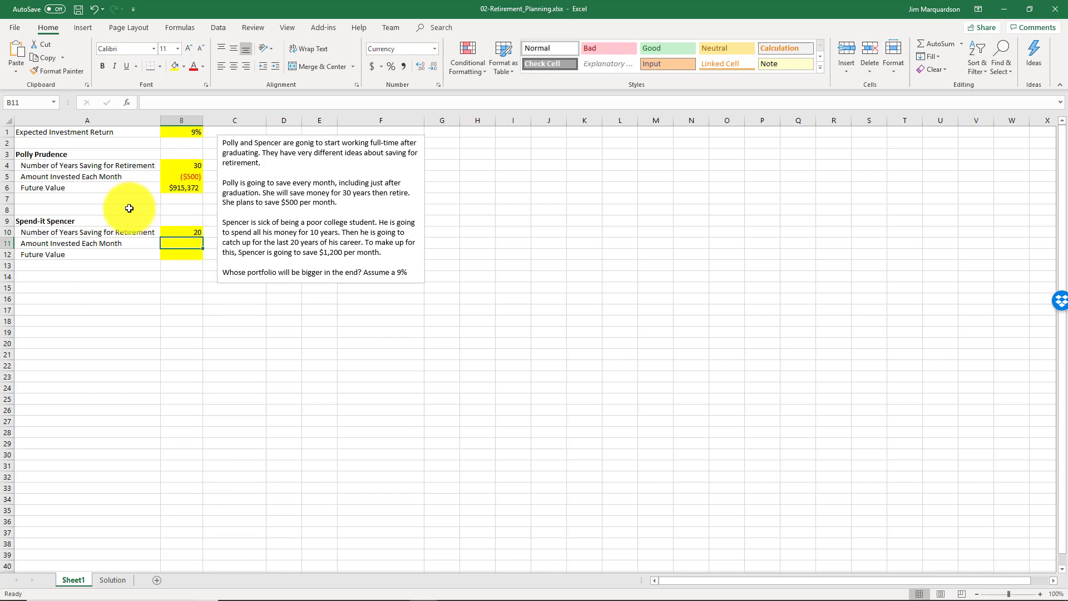
{"action": "type", "text": "-"}
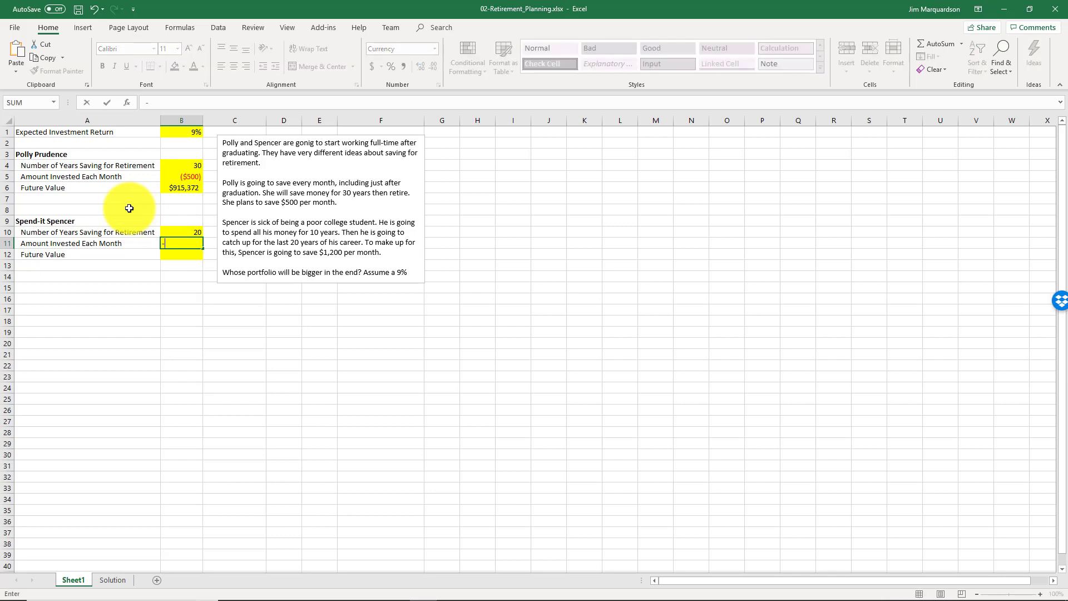
{"action": "type", "text": "1200"}
{"action": "key", "text": "Return"}
{"action": "key", "text": "Up"}
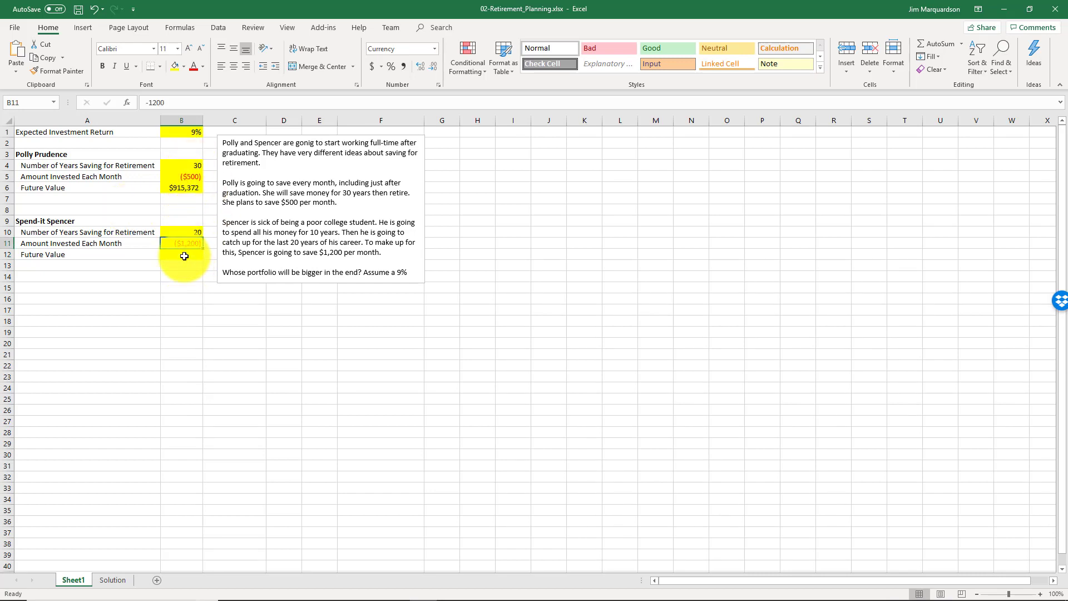
Calculate the second saver's future value in B12 with the formula =FV(B1/12,B10*12,B11)
{"action": "left_click", "coordinate": [185, 256]}
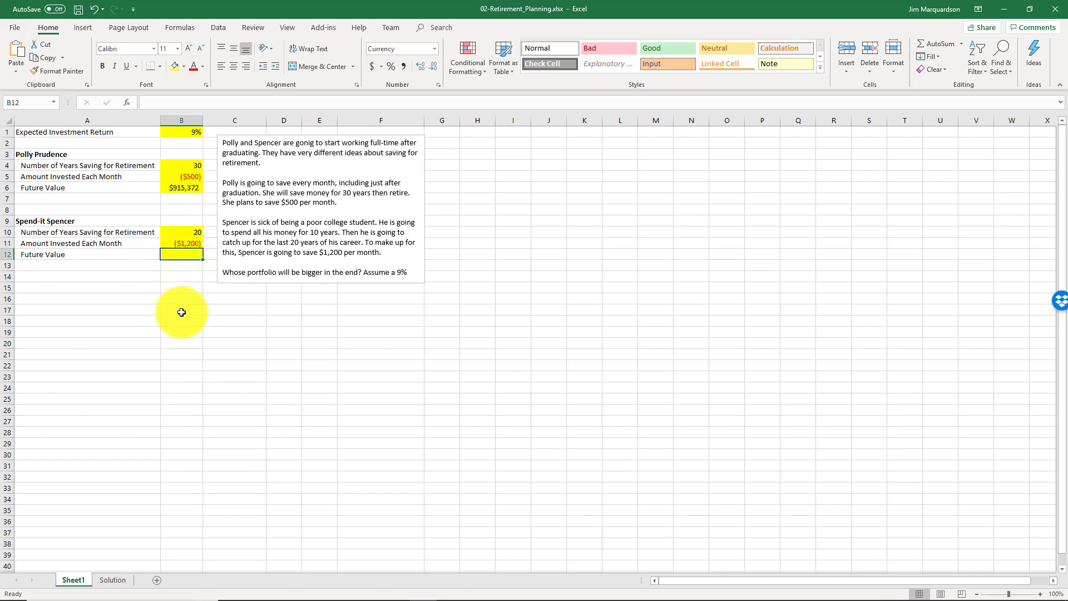
{"action": "type", "text": "=fv"}
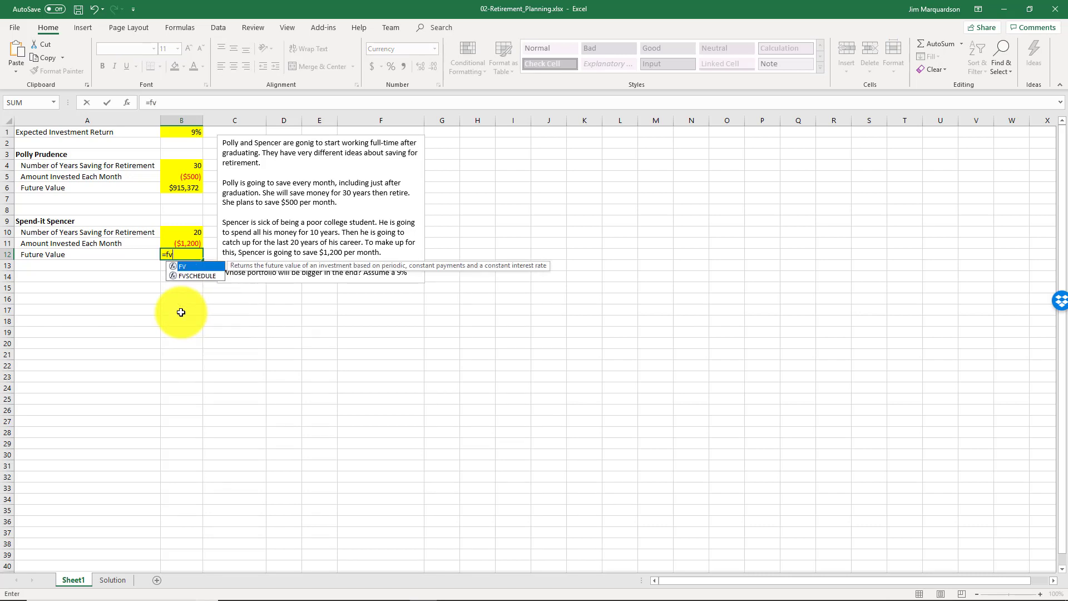
{"action": "type", "text": "("}
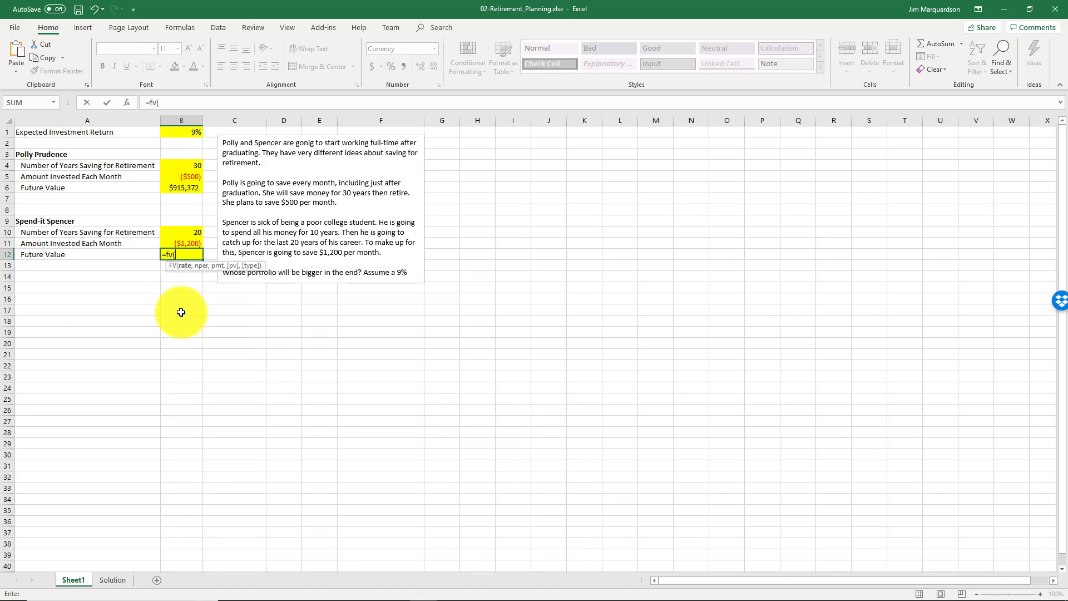
{"action": "left_click", "coordinate": [191, 133]}
{"action": "type", "text": "/"}
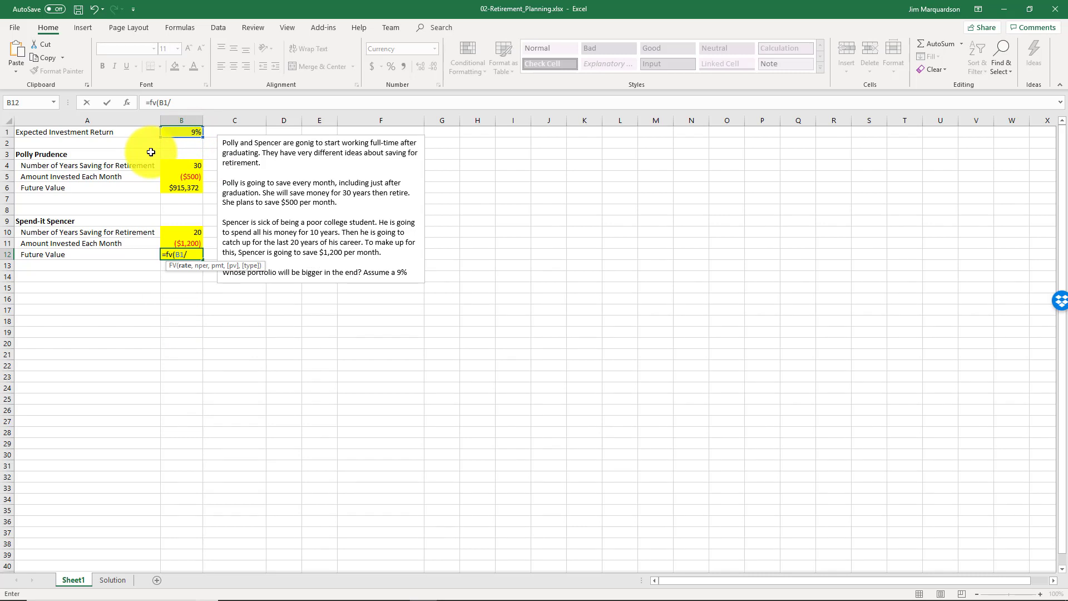
{"action": "type", "text": "12,"}
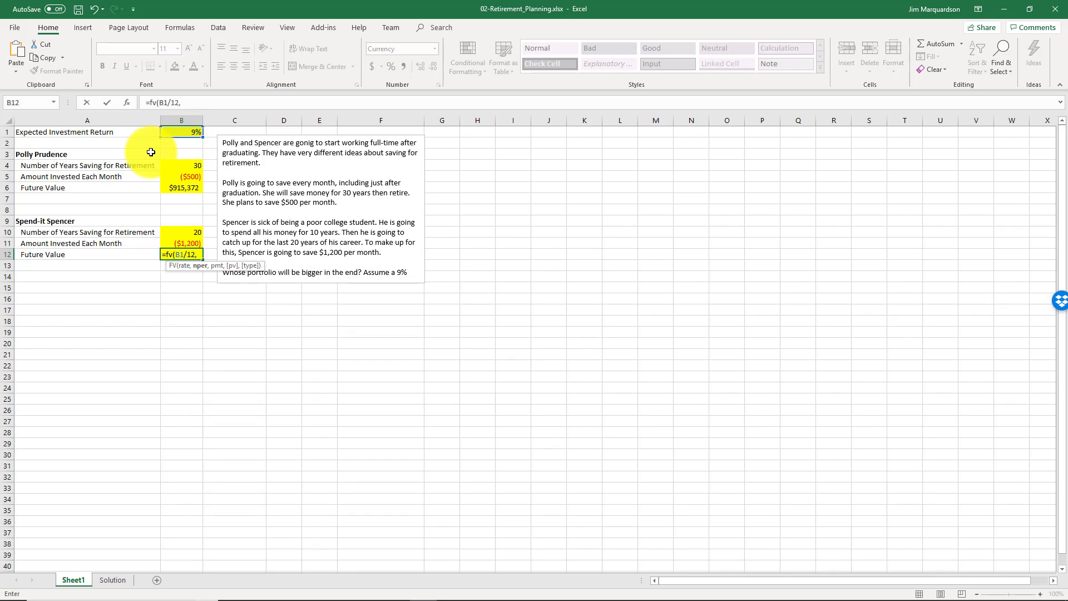
{"action": "left_click", "coordinate": [191, 233]}
{"action": "type", "text": "*12,"}
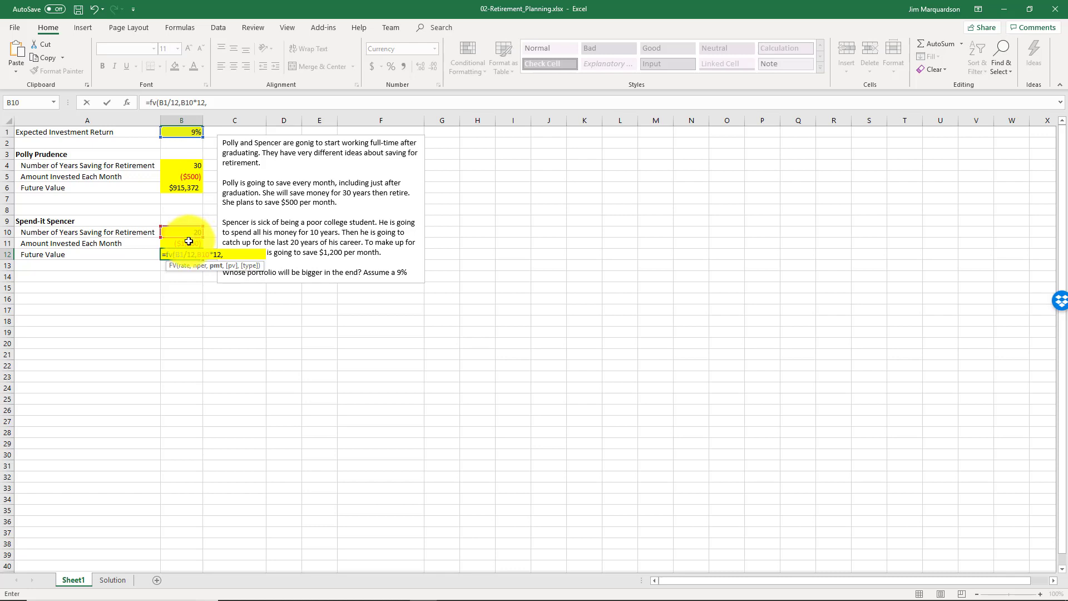
{"action": "left_click", "coordinate": [187, 244]}
{"action": "type", "text": ")"}
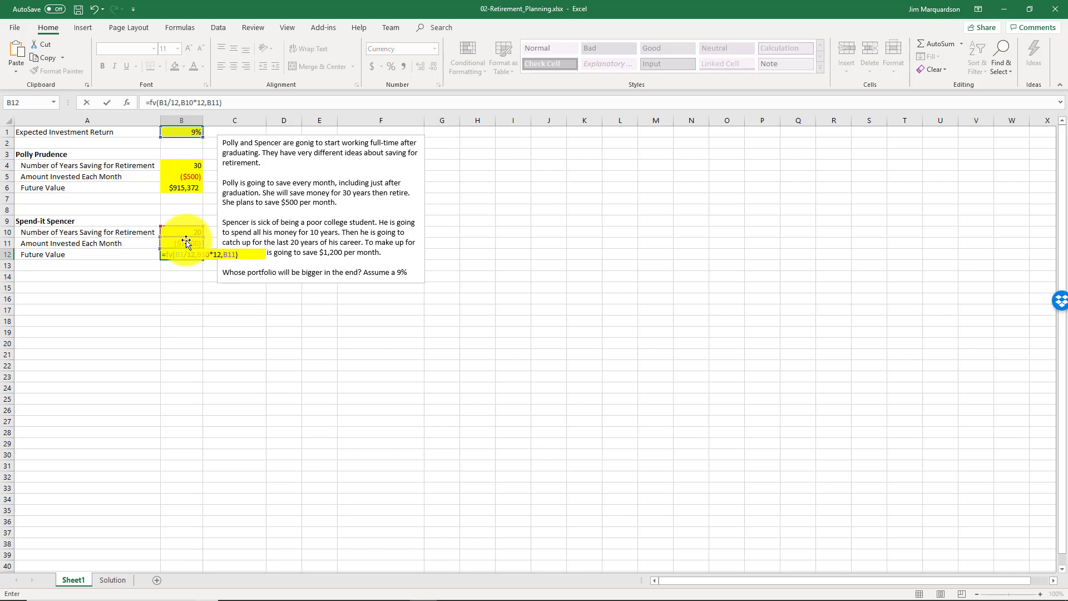
{"action": "key", "text": "Return"}
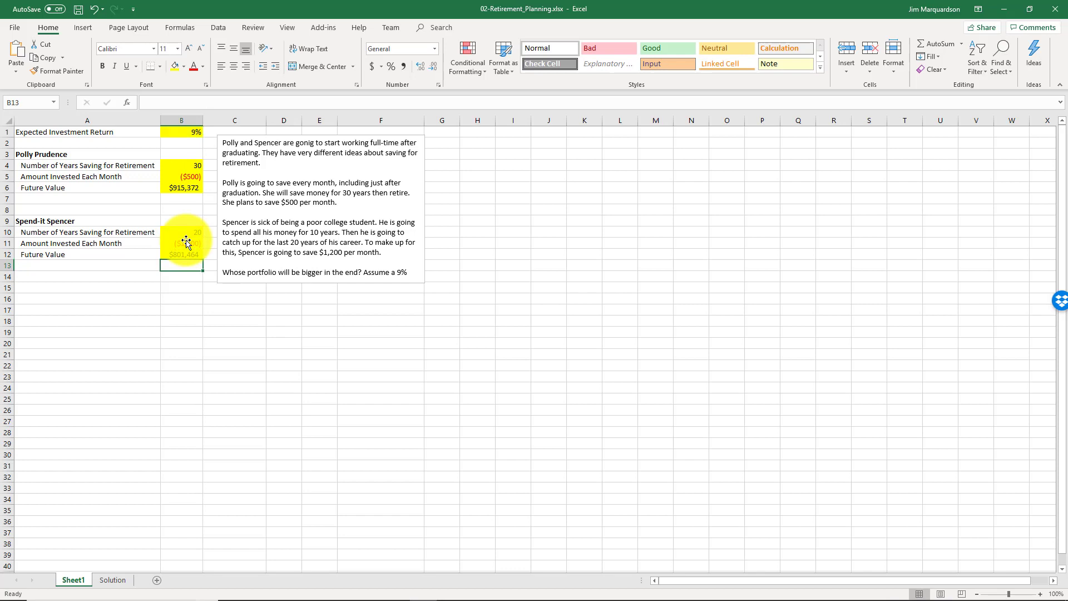
{"action": "key", "text": "Up"}
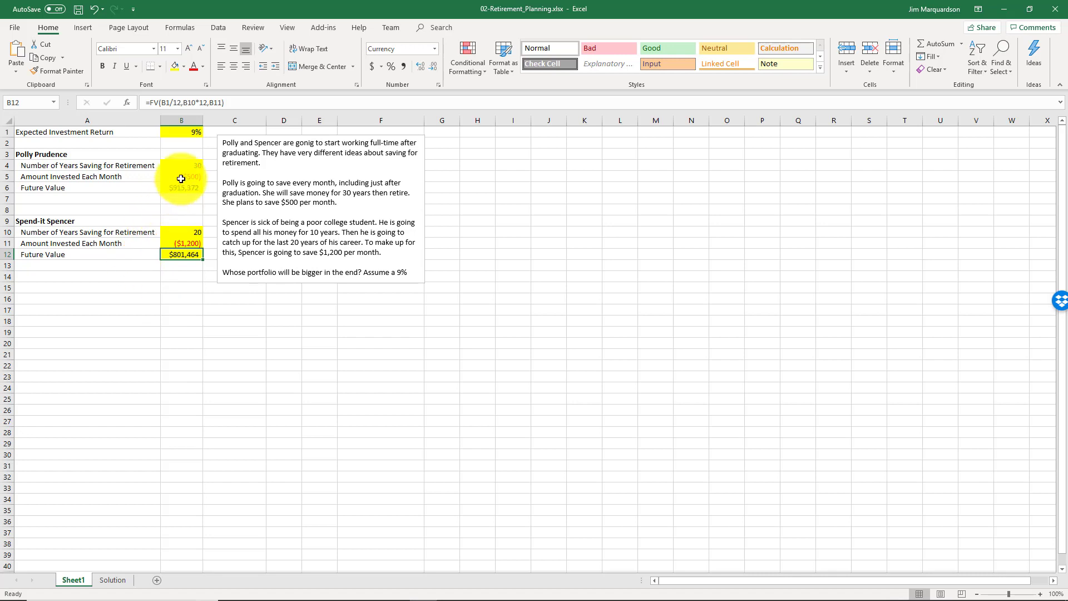
Set the first saver's number of years saving in B4 to 40
{"action": "left_click", "coordinate": [181, 164]}
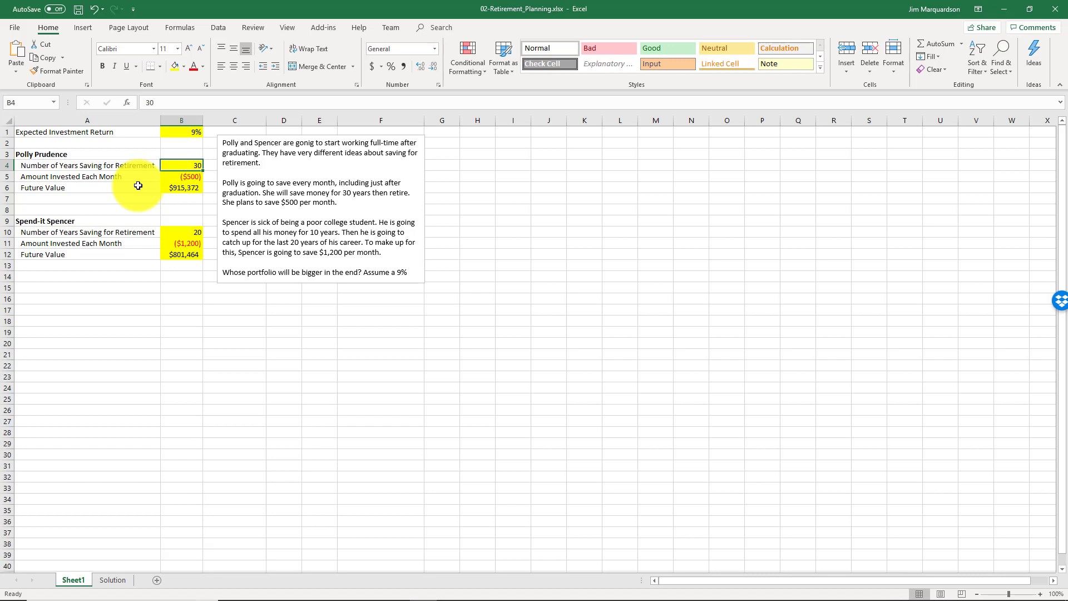
{"action": "type", "text": "40"}
{"action": "key", "text": "Return"}
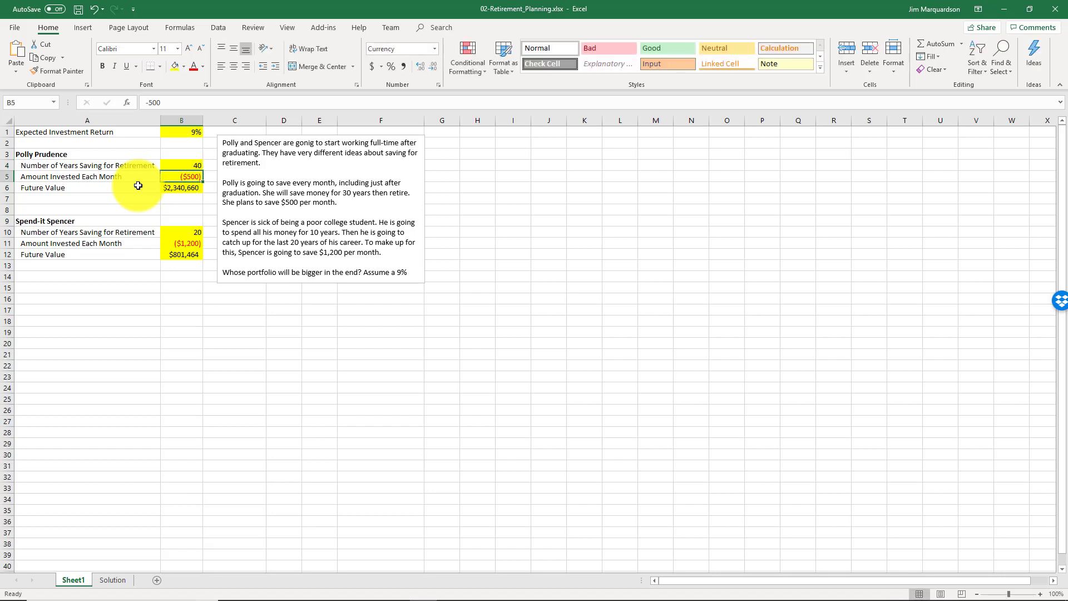
Examine the first saver's years, monthly investment and recalculated future value in B4 to B6
{"action": "key", "text": "Up"}
{"action": "key", "text": "Down"}
{"action": "key", "text": "Down"}
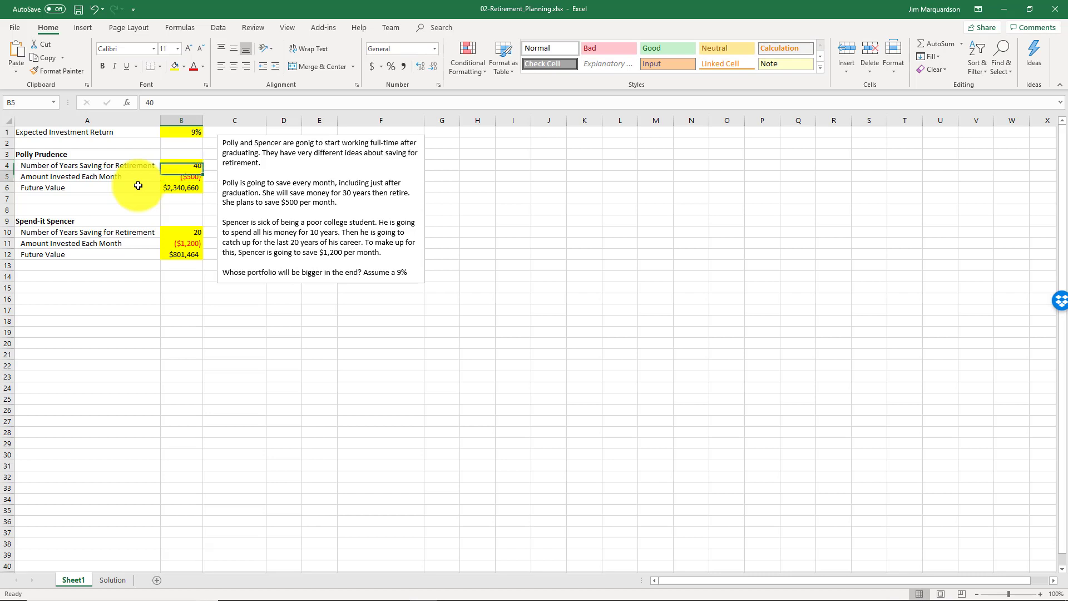
{"action": "key", "text": "Up"}
{"action": "key", "text": "Up"}
{"action": "key", "text": "Down"}
{"action": "key", "text": "Down"}
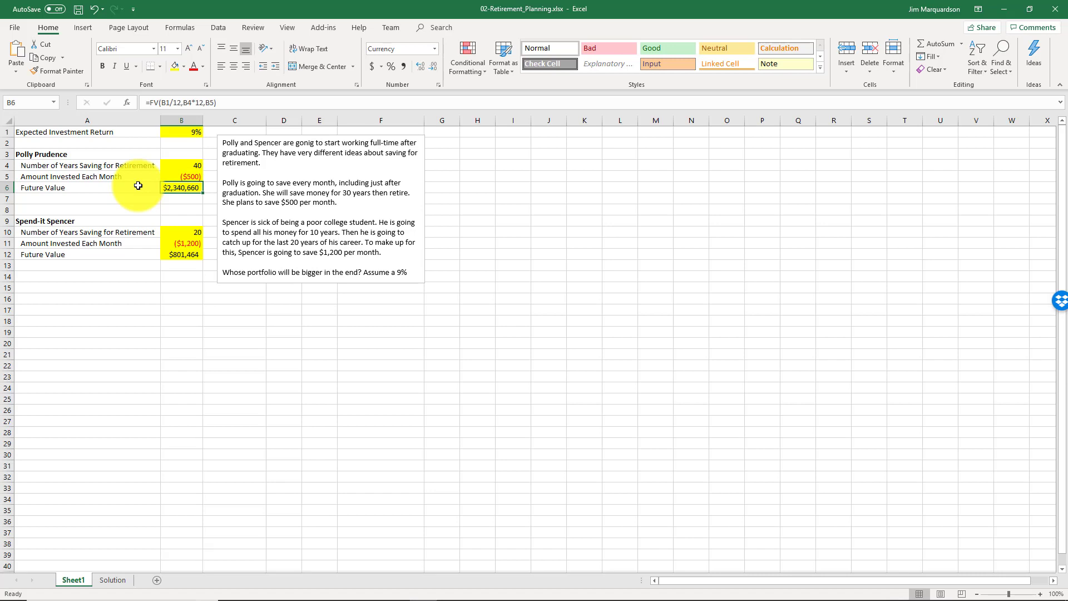
{"action": "key", "text": "Up"}
{"action": "key", "text": "Up"}
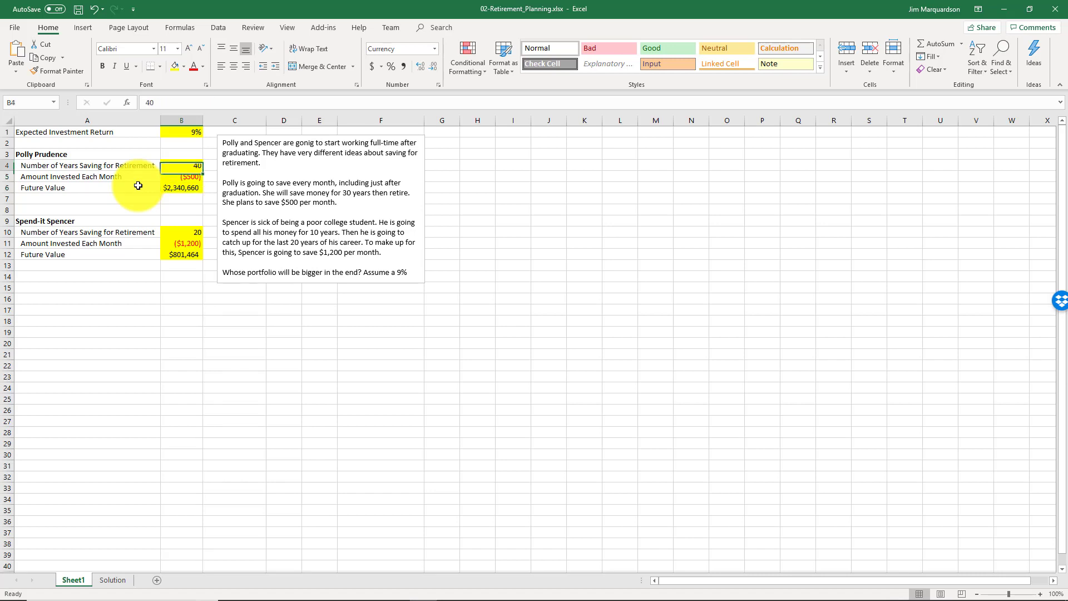
{"action": "key", "text": "Down"}
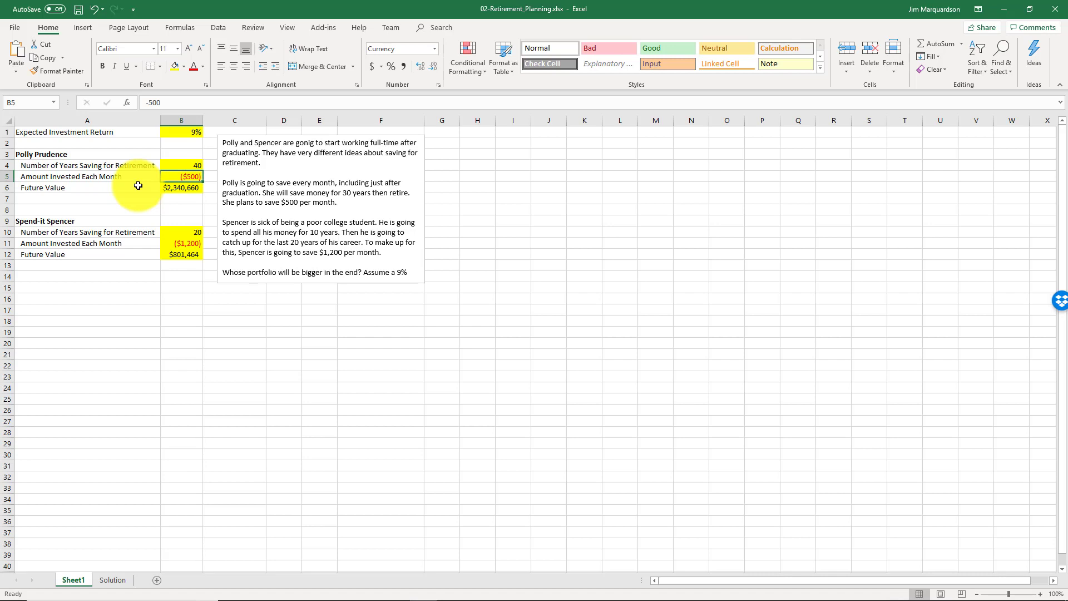
{"action": "key", "text": "Down"}
{"action": "key", "text": "Down"}
{"action": "key", "text": "Down"}
{"action": "key", "text": "Down"}
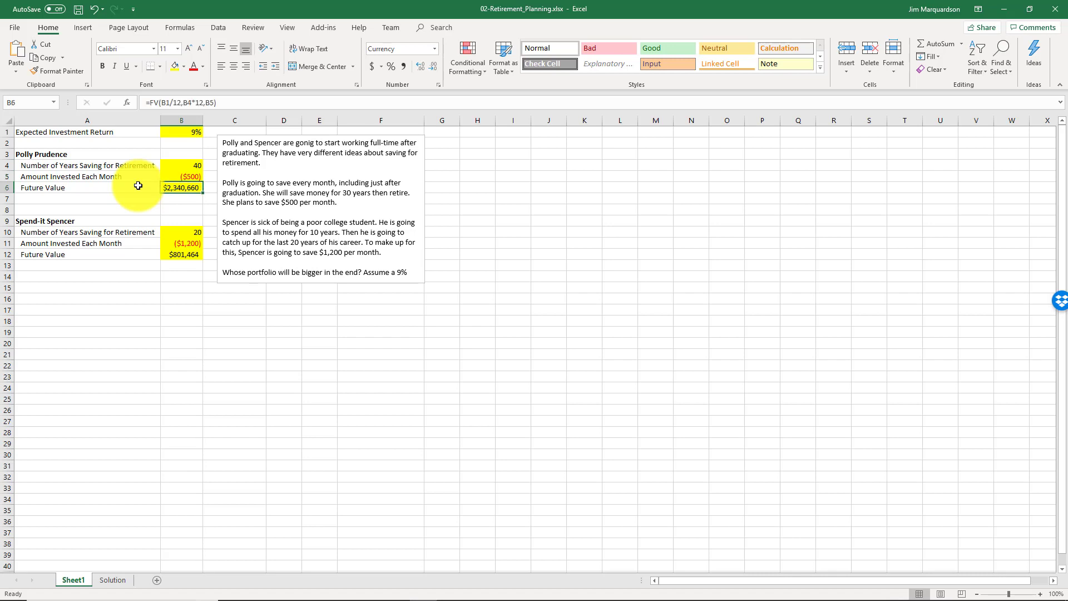
{"action": "key", "text": "Up"}
{"action": "key", "text": "Up"}
{"action": "key", "text": "Up"}
{"action": "key", "text": "Up"}
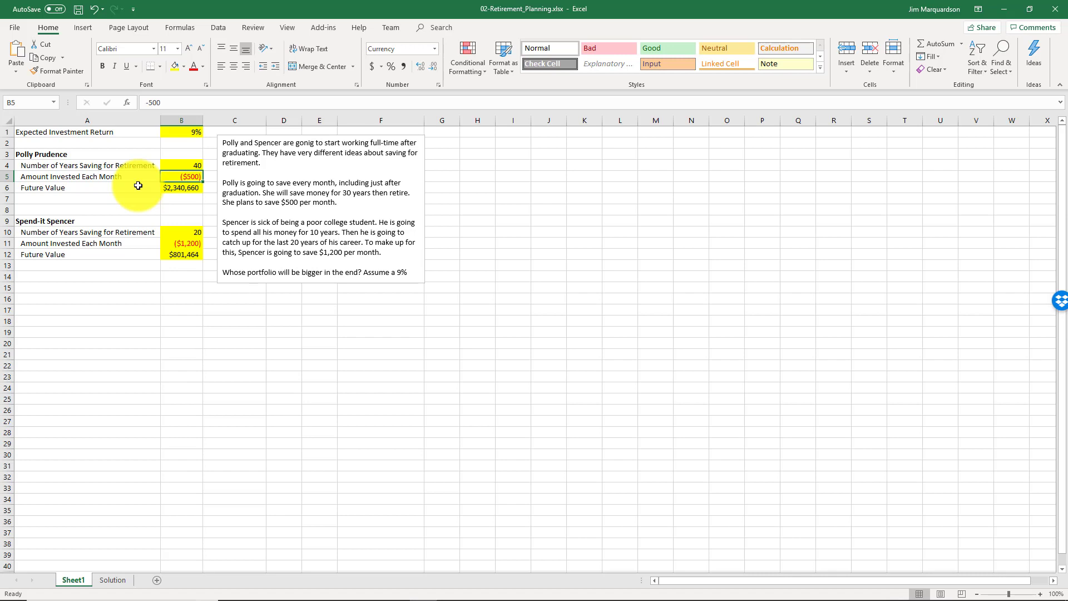
{"action": "key", "text": "Down"}
{"action": "key", "text": "Up"}
Set the second saver's number of years saving in B10 to 30
{"action": "key", "text": "Down"}
{"action": "key", "text": "Down"}
{"action": "key", "text": "Down"}
{"action": "key", "text": "Down"}
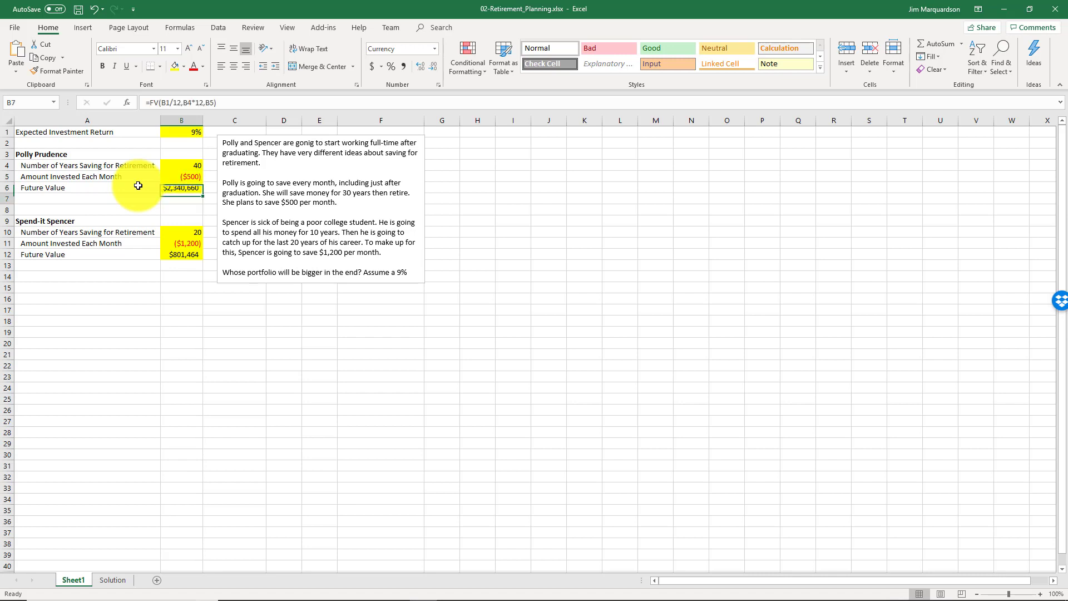
{"action": "key", "text": "Down"}
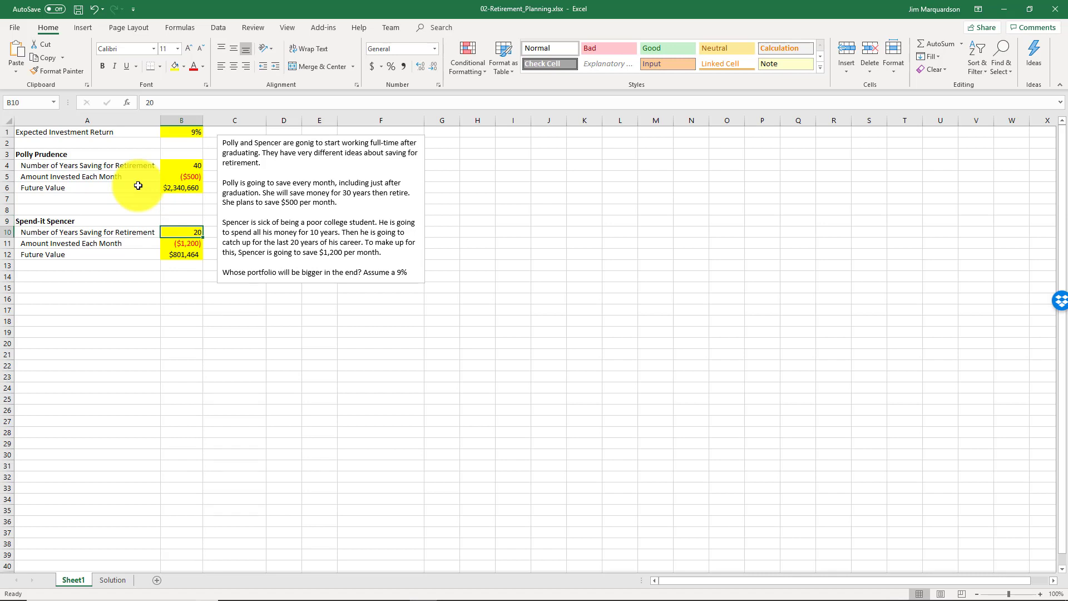
{"action": "key", "text": "Down"}
{"action": "key", "text": "Up"}
{"action": "type", "text": "30"}
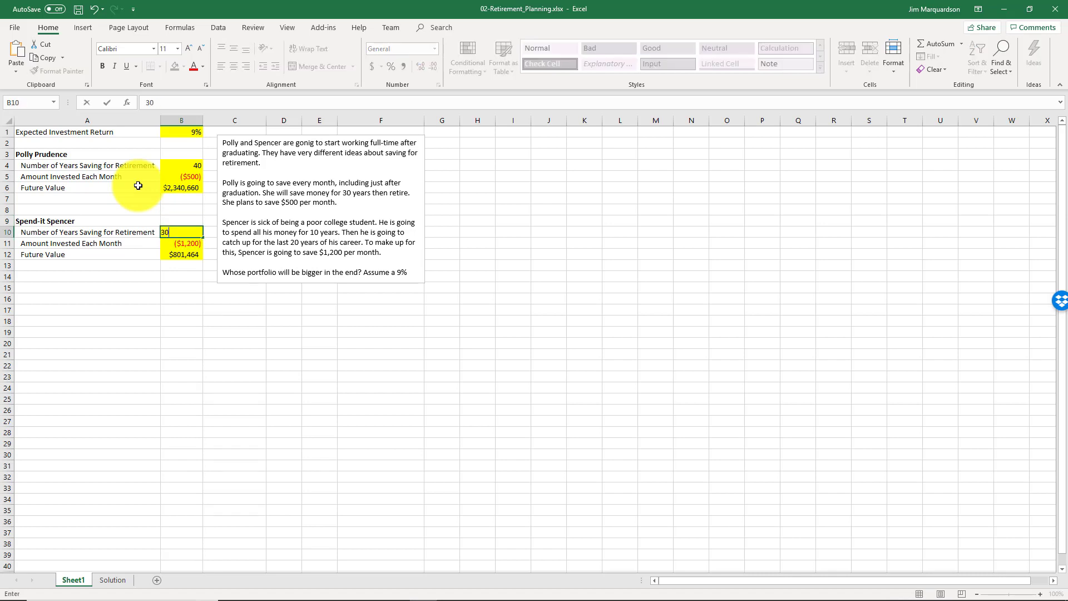
{"action": "key", "text": "Return"}
Examine the second saver's years, monthly investment and future value in B10 to B12 against the first saver's result
{"action": "key", "text": "Down"}
{"action": "key", "text": "Up"}
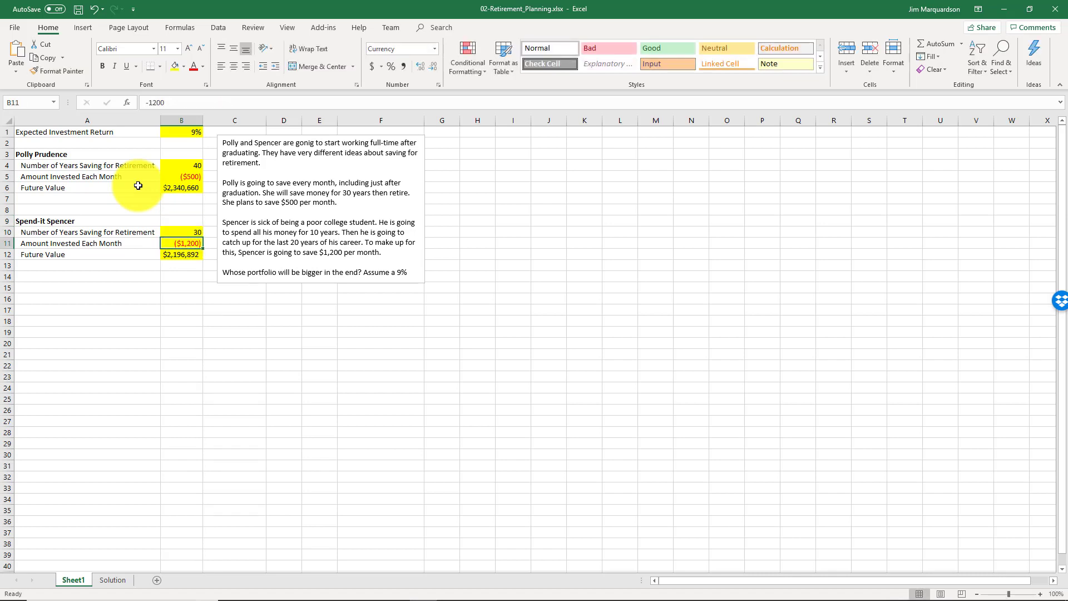
{"action": "key", "text": "Up"}
{"action": "key", "text": "Down"}
{"action": "key", "text": "Down"}
{"action": "key", "text": "Down"}
{"action": "key", "text": "Up"}
{"action": "key", "text": "Up"}
{"action": "key", "text": "Up"}
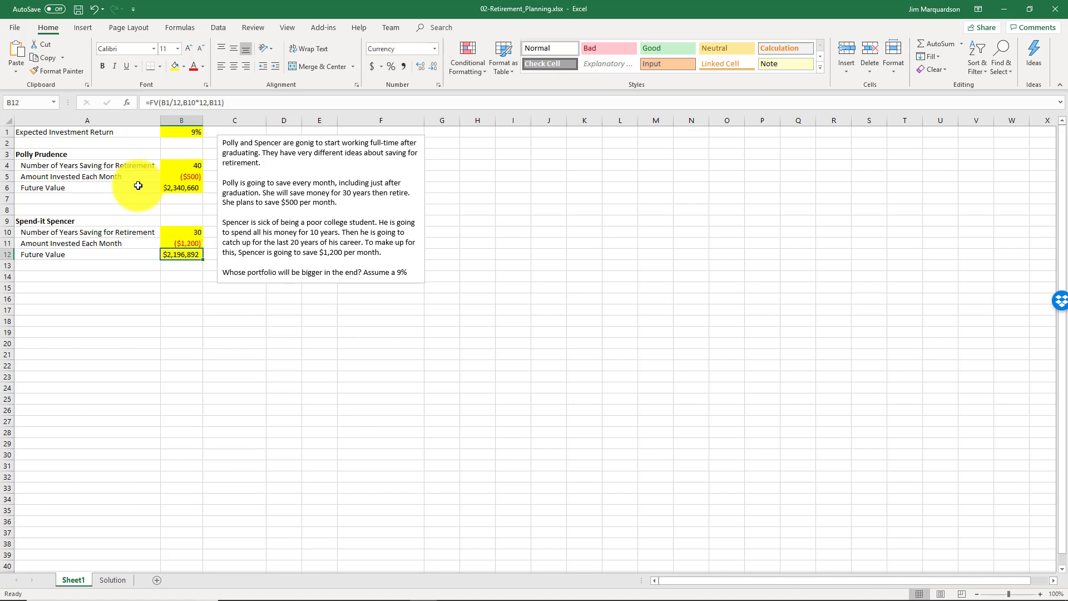
{"action": "key", "text": "Down"}
{"action": "key", "text": "Down"}
{"action": "key", "text": "Up"}
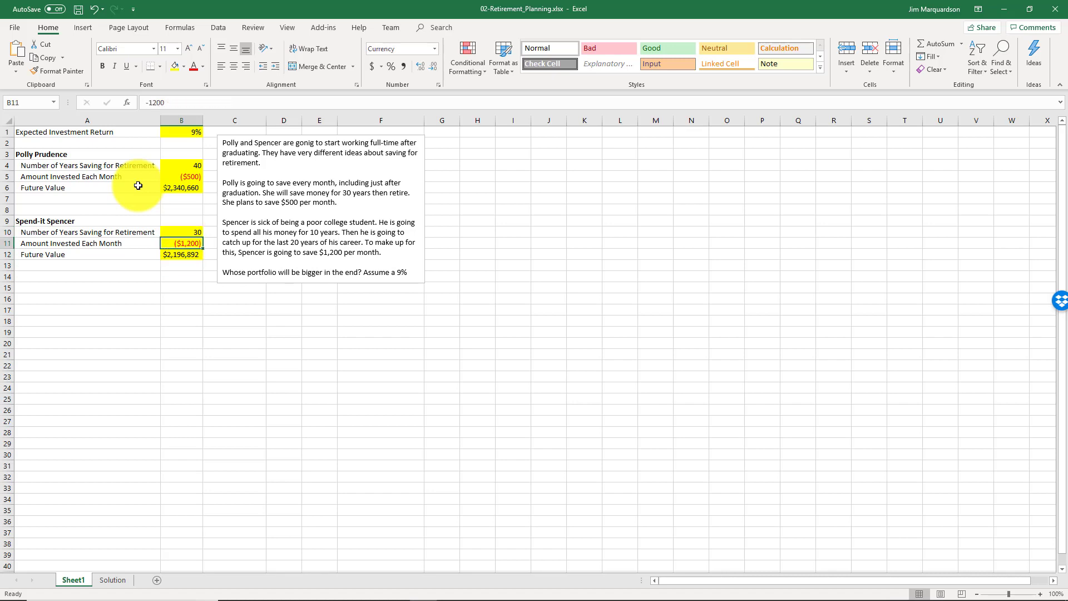
{"action": "key", "text": "Up"}
{"action": "key", "text": "Down"}
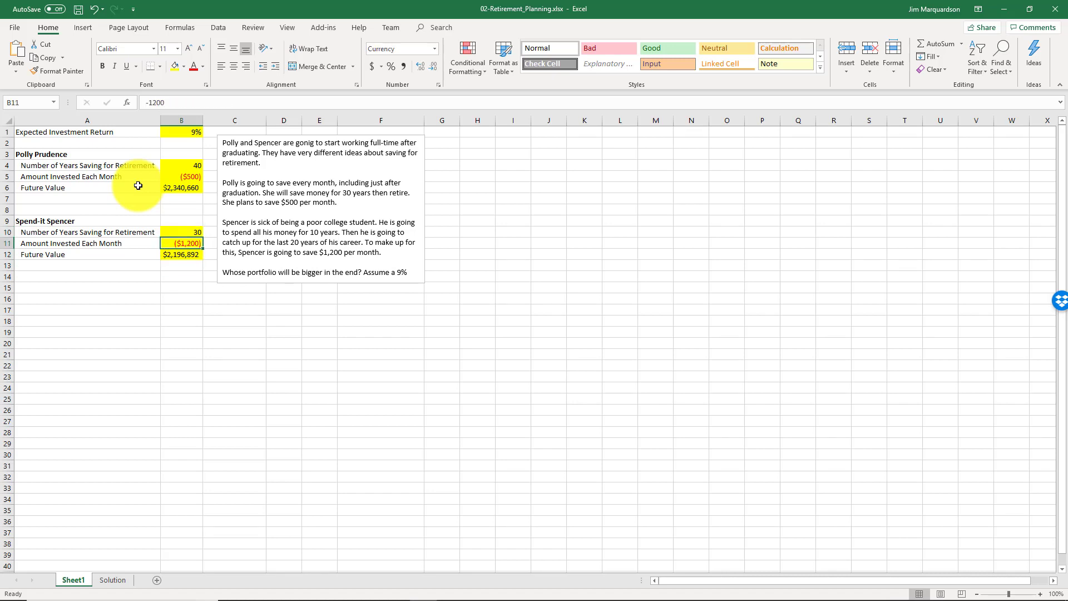